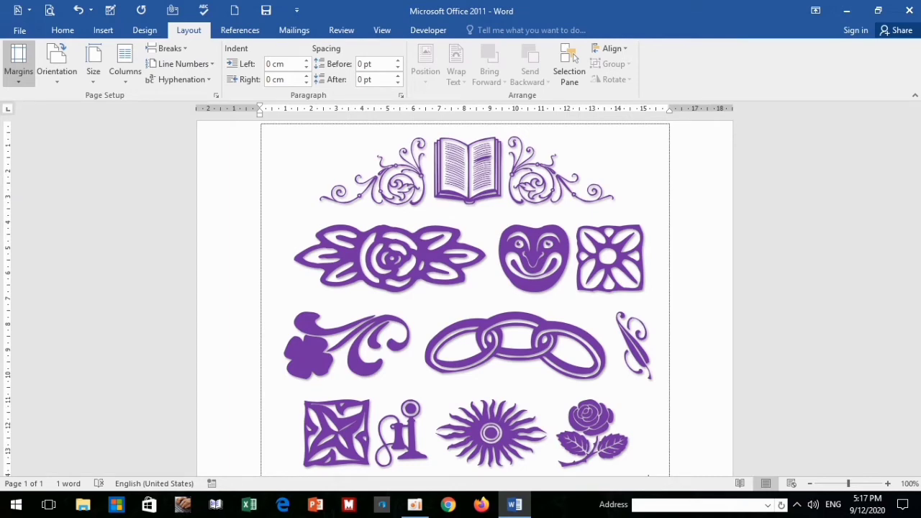
Step: Apply the Narrow 1.27 cm margin preset from the Margins list
{"action": "left_click", "coordinate": [18, 64]}
{"action": "scroll", "coordinate": [94, 154], "scroll_direction": "down", "scroll_amount": 1}
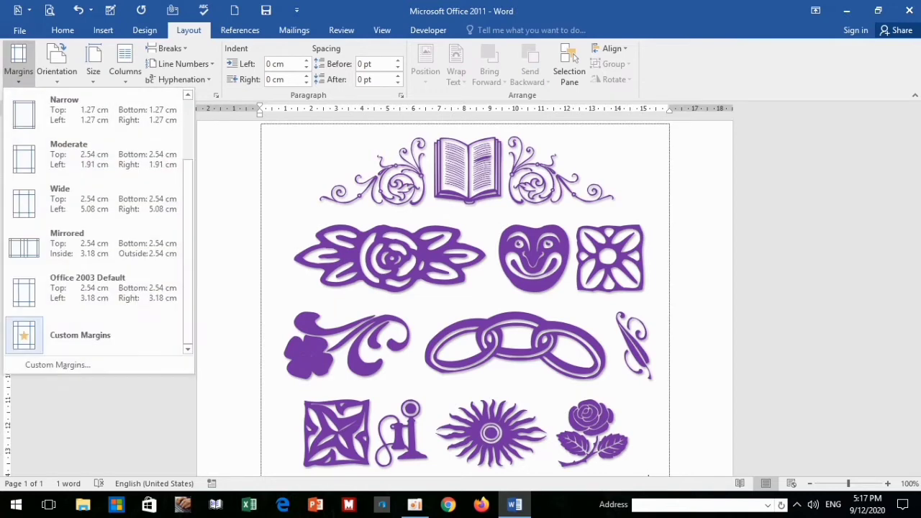
{"action": "key", "text": "Down"}
{"action": "key", "text": "Up"}
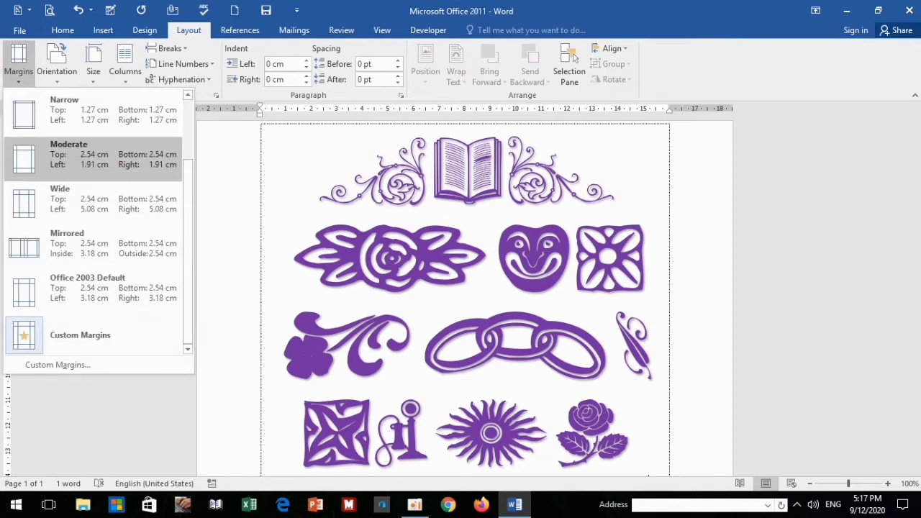
{"action": "key", "text": "Up"}
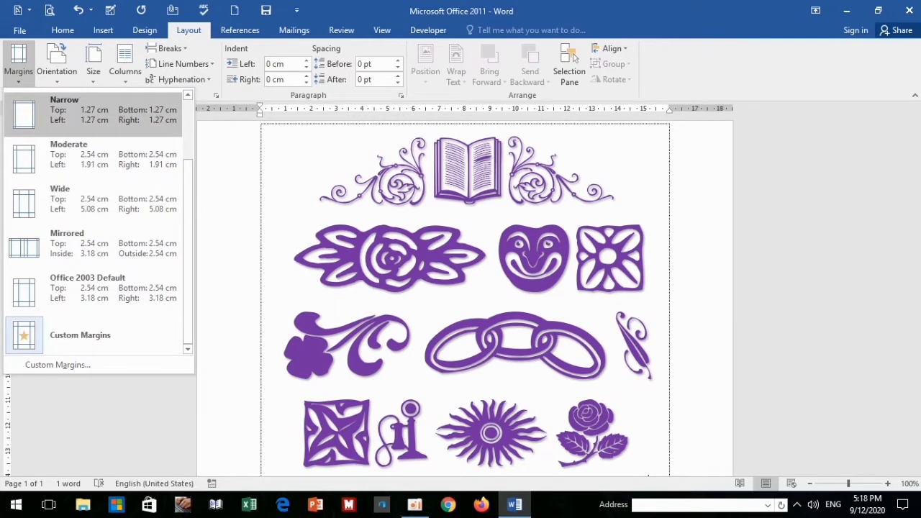
{"action": "key", "text": "Return"}
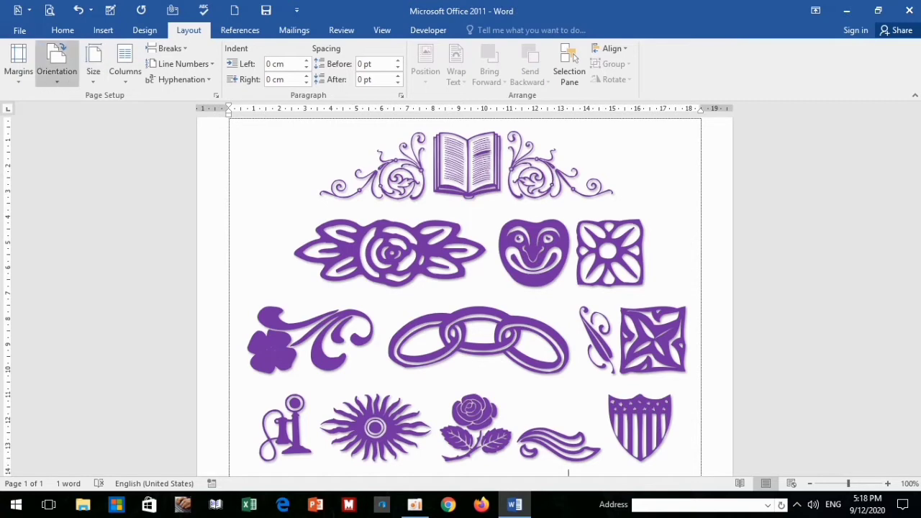
{"action": "left_click", "coordinate": [19, 63]}
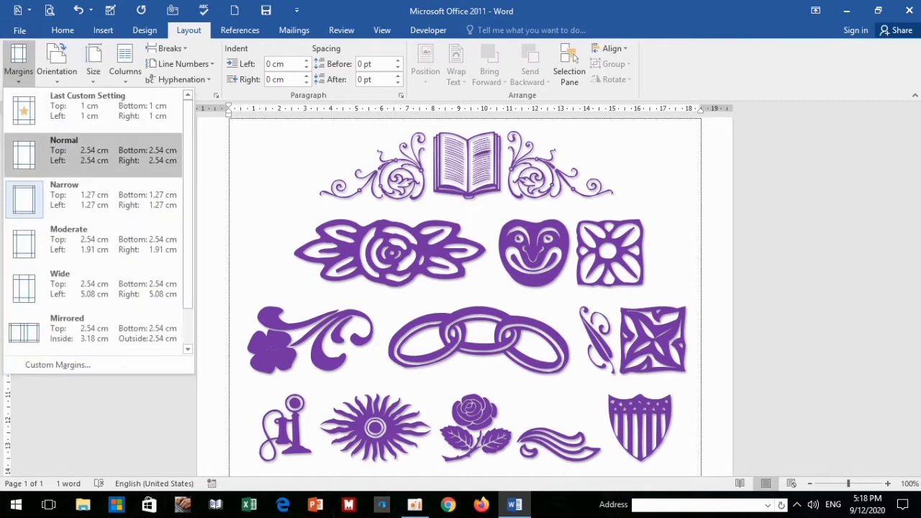
{"action": "left_click", "coordinate": [93, 151]}
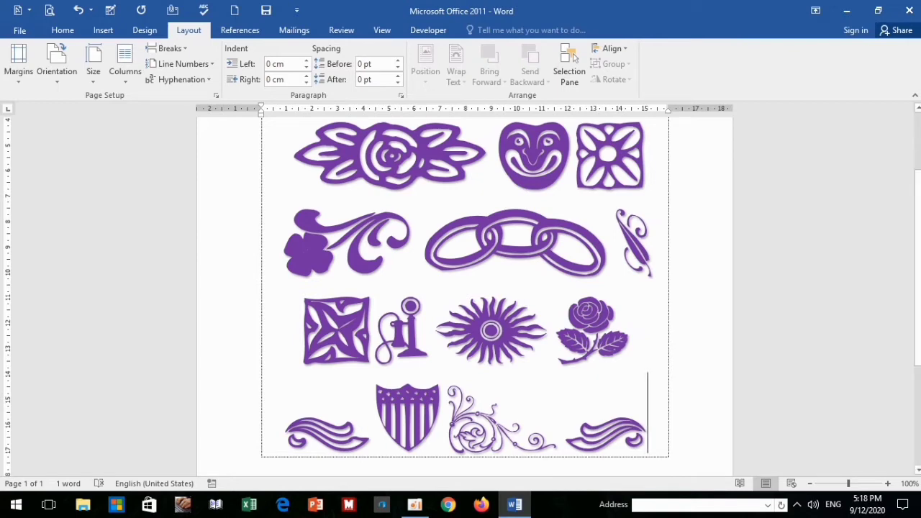
{"action": "key", "text": "ctrl+p"}
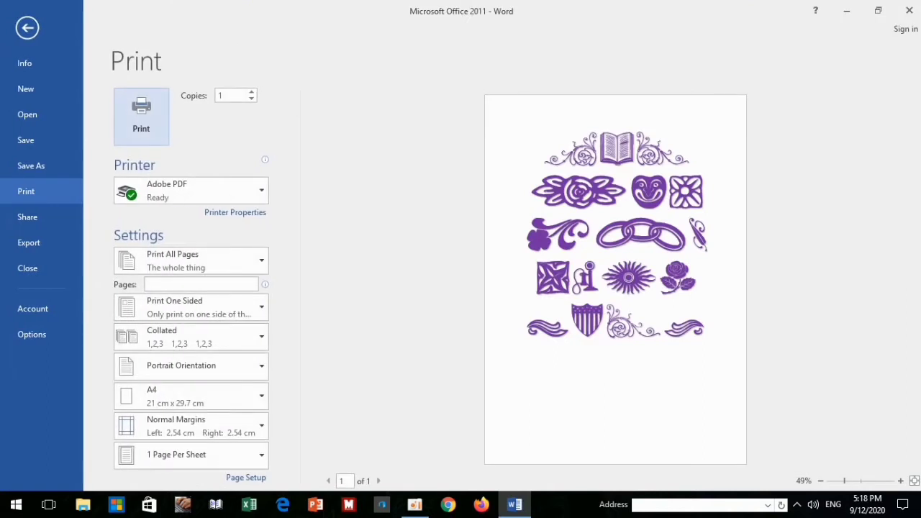
{"action": "left_click", "coordinate": [28, 27]}
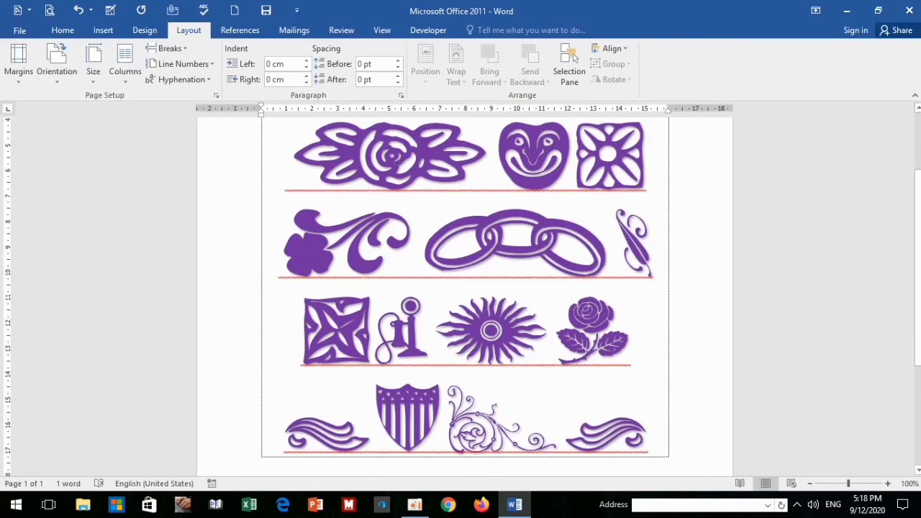
{"action": "left_click", "coordinate": [19, 63]}
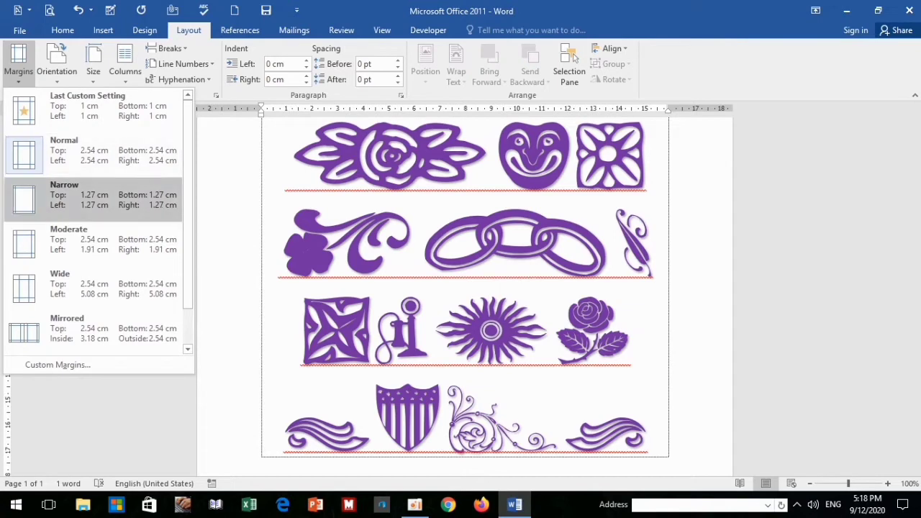
{"action": "left_click", "coordinate": [94, 194]}
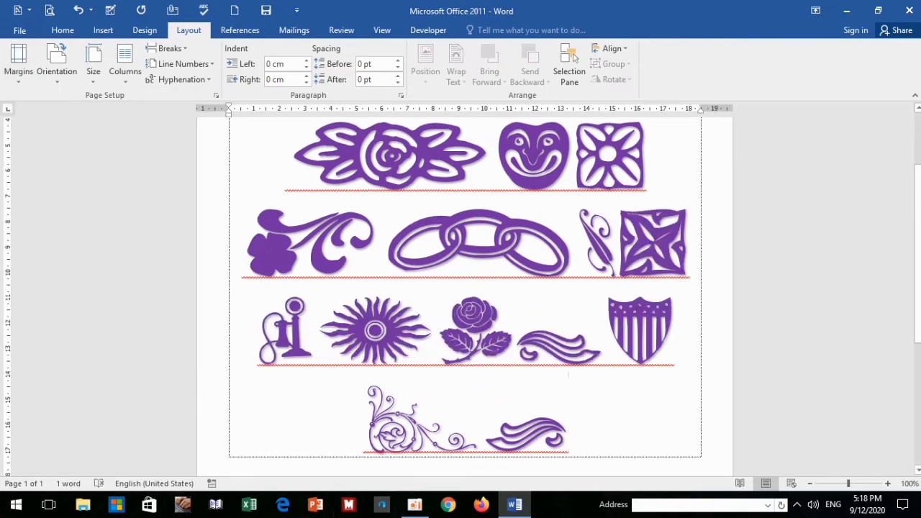
{"action": "key", "text": "ctrl+p"}
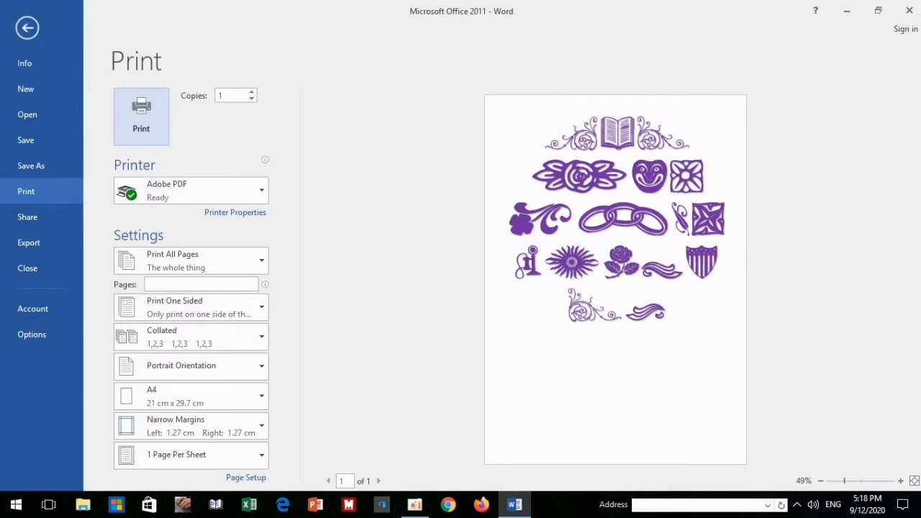
{"action": "left_click", "coordinate": [28, 28]}
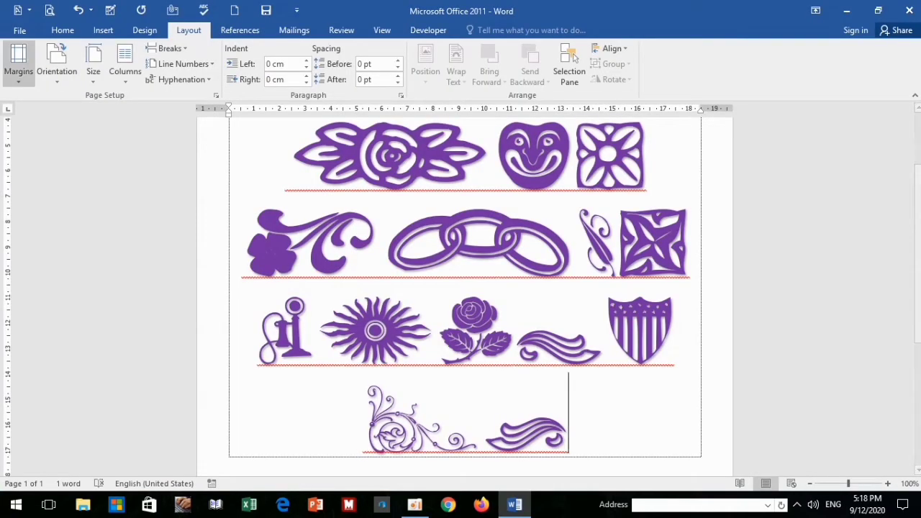
{"action": "left_click", "coordinate": [19, 63]}
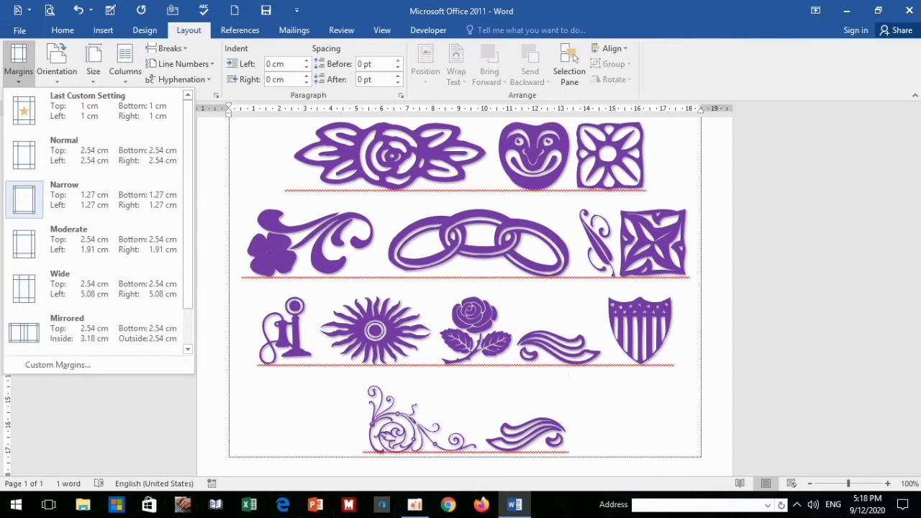
{"action": "key", "text": "Escape"}
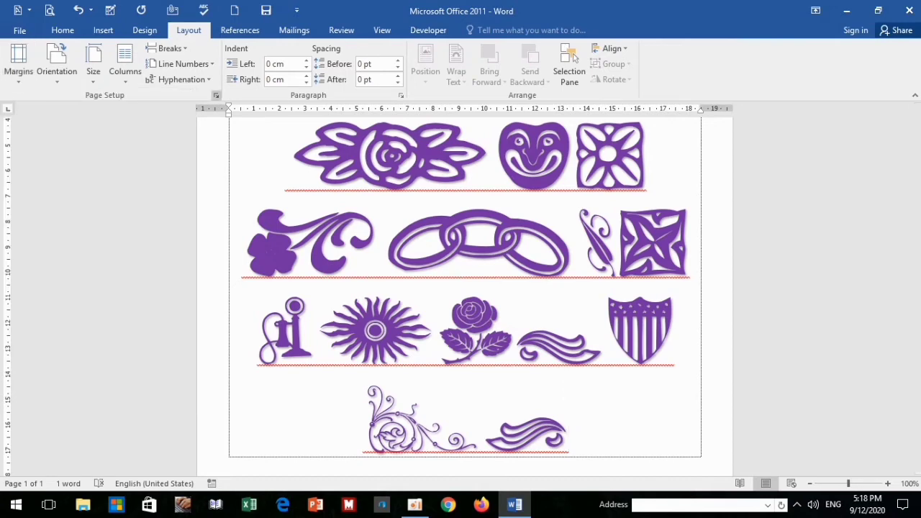
Step: Open Custom Margins and set the Top margin to 1 cm
{"action": "left_click", "coordinate": [216, 95]}
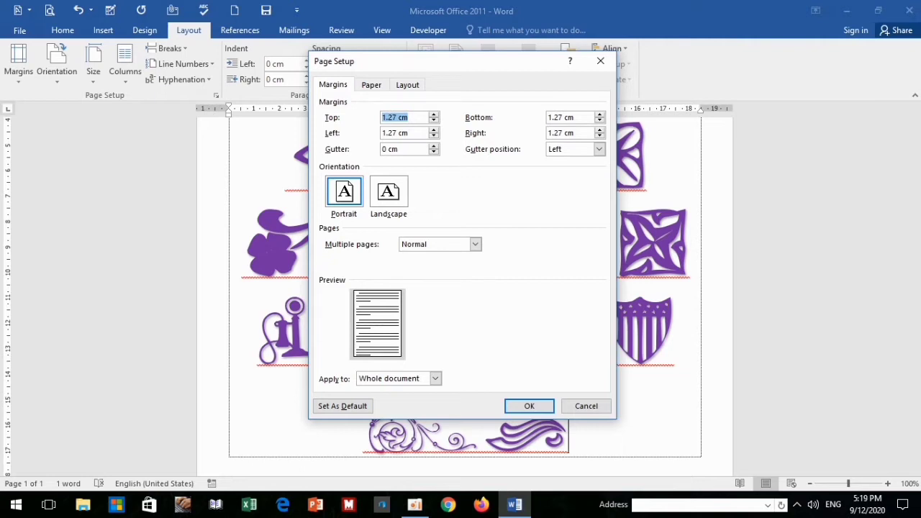
{"action": "type", "text": "1.2 cm"}
{"action": "left_click", "coordinate": [433, 113]}
{"action": "left_click", "coordinate": [433, 121]}
{"action": "left_click", "coordinate": [433, 121]}
{"action": "left_click", "coordinate": [433, 121]}
{"action": "left_click", "coordinate": [433, 121]}
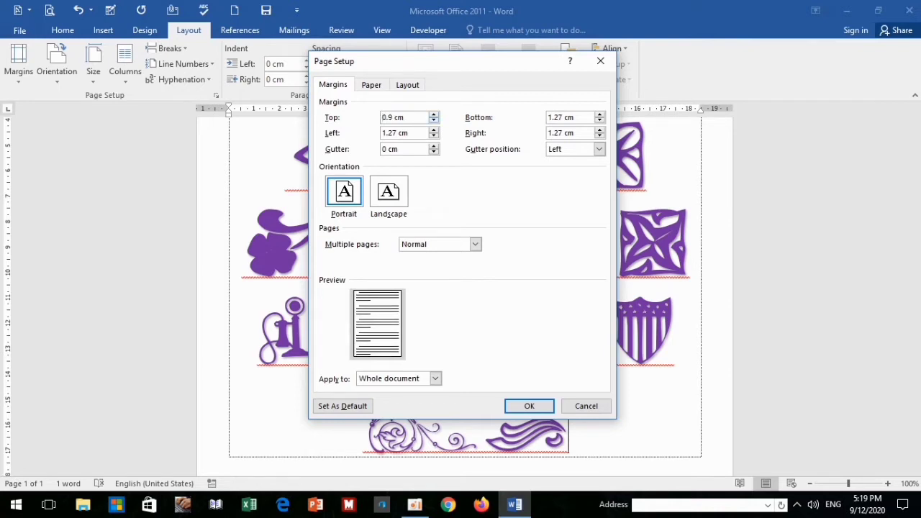
{"action": "left_click", "coordinate": [433, 113]}
Step: Bring the Left, Bottom and Right margins down to 1 cm and apply them
{"action": "left_click", "coordinate": [433, 136]}
{"action": "left_click", "coordinate": [433, 136]}
{"action": "left_click", "coordinate": [600, 120]}
{"action": "left_click", "coordinate": [599, 120]}
{"action": "left_click", "coordinate": [599, 120]}
{"action": "left_click", "coordinate": [600, 136]}
{"action": "left_click", "coordinate": [599, 136]}
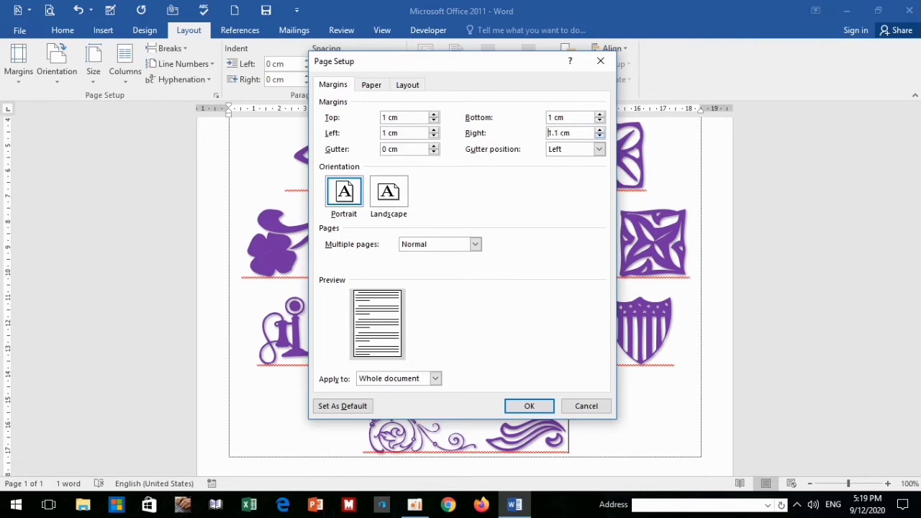
{"action": "left_click", "coordinate": [599, 136]}
{"action": "key", "text": "Return"}
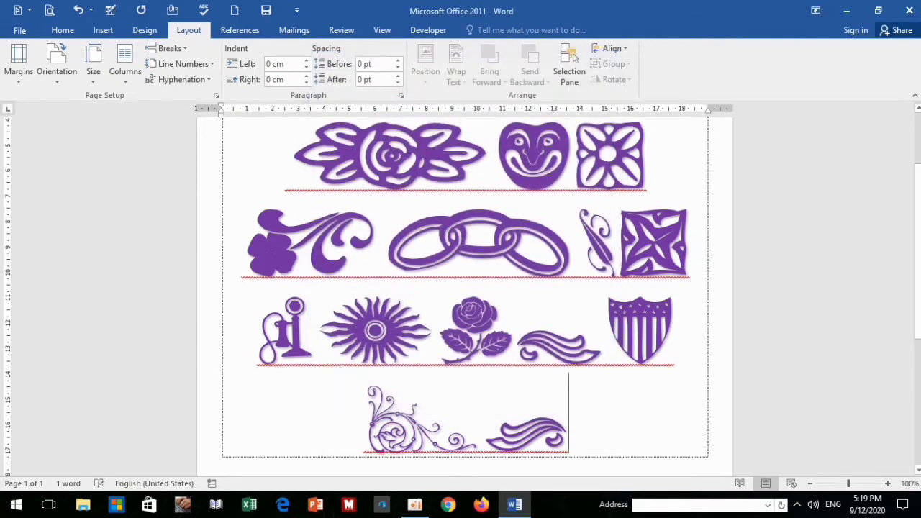
{"action": "scroll", "coordinate": [465, 295], "scroll_direction": "up", "scroll_amount": 3}
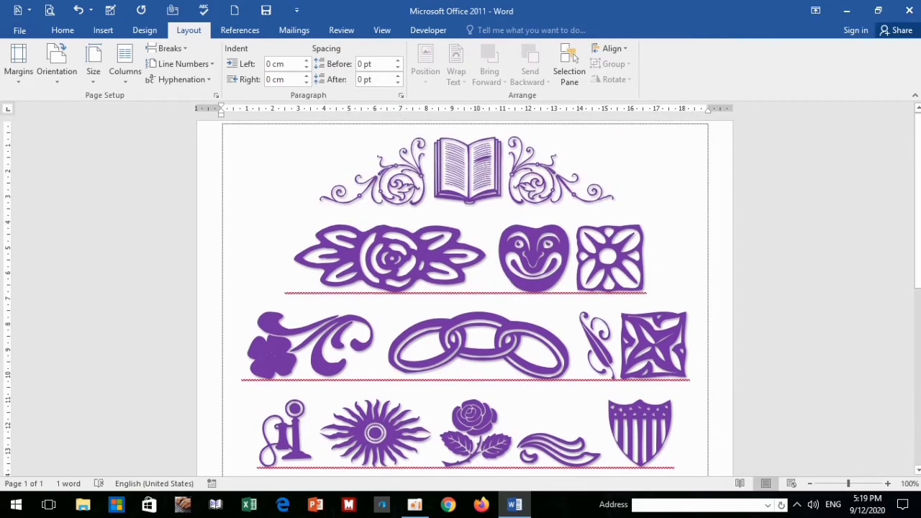
{"action": "scroll", "coordinate": [465, 295], "scroll_direction": "down", "scroll_amount": 7}
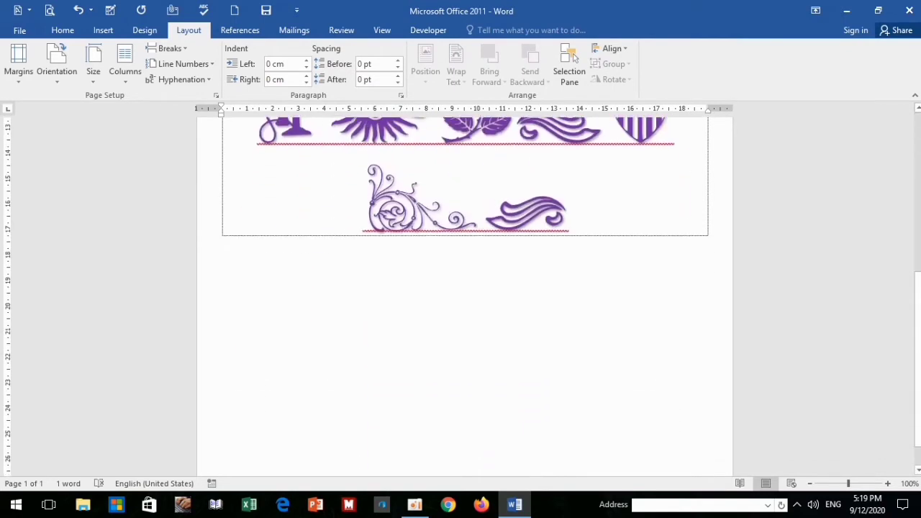
{"action": "scroll", "coordinate": [465, 295], "scroll_direction": "down", "scroll_amount": 1}
{"action": "scroll", "coordinate": [465, 295], "scroll_direction": "up", "scroll_amount": 1}
{"action": "scroll", "coordinate": [466, 295], "scroll_direction": "up", "scroll_amount": 3}
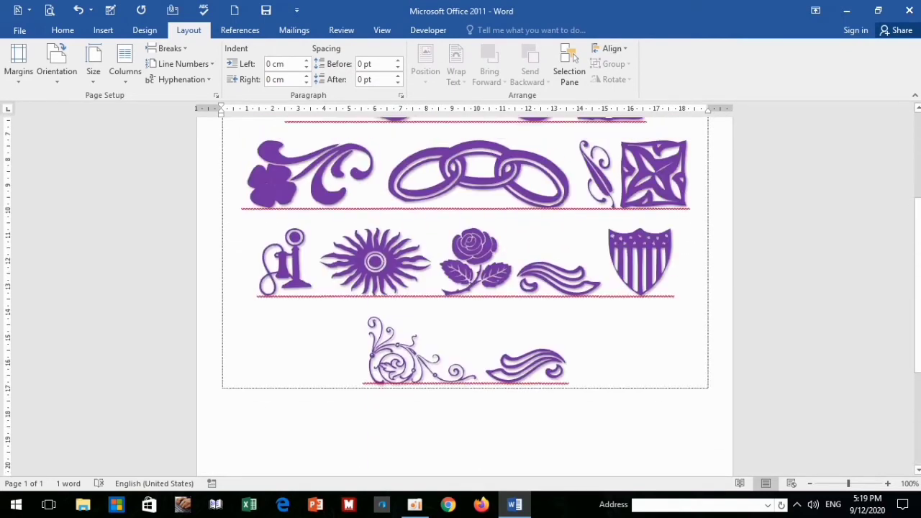
{"action": "scroll", "coordinate": [466, 295], "scroll_direction": "up", "scroll_amount": 3}
{"action": "scroll", "coordinate": [465, 295], "scroll_direction": "down", "scroll_amount": 3}
{"action": "scroll", "coordinate": [466, 295], "scroll_direction": "down", "scroll_amount": 5}
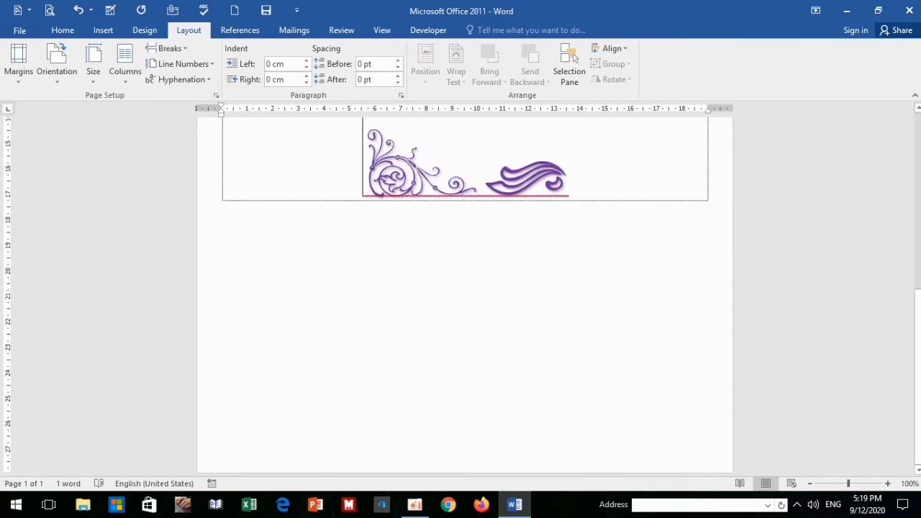
{"action": "type", "text": "ab"}
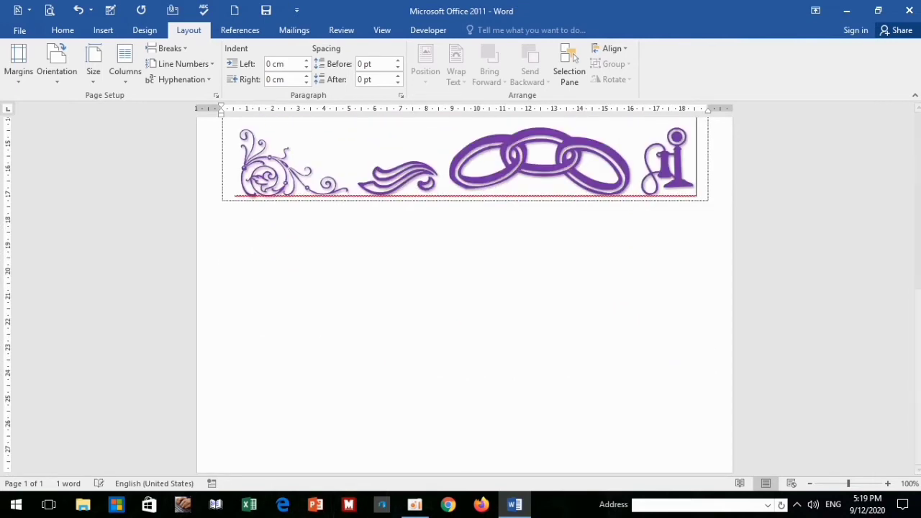
{"action": "type", "text": "bcdegfhfghgfhh"}
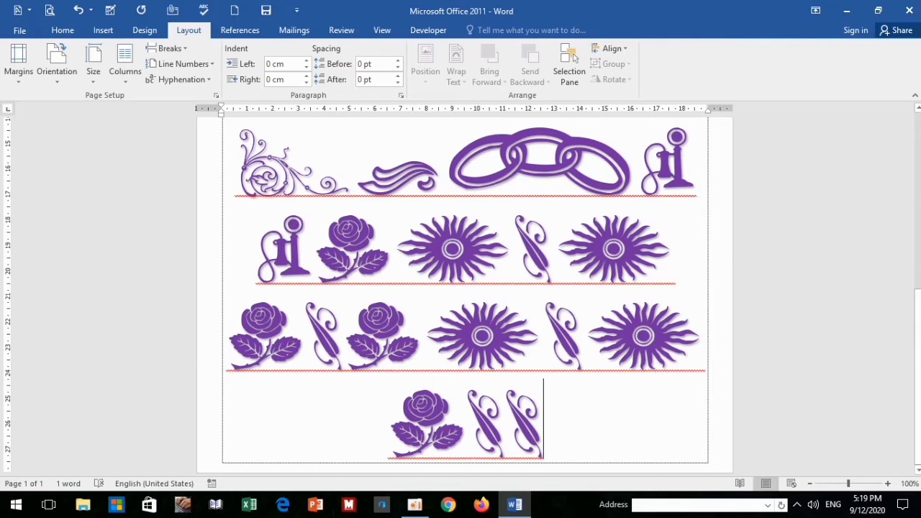
{"action": "scroll", "coordinate": [573, 56], "scroll_direction": "up", "scroll_amount": 1}
{"action": "scroll", "coordinate": [573, 57], "scroll_direction": "up", "scroll_amount": 4}
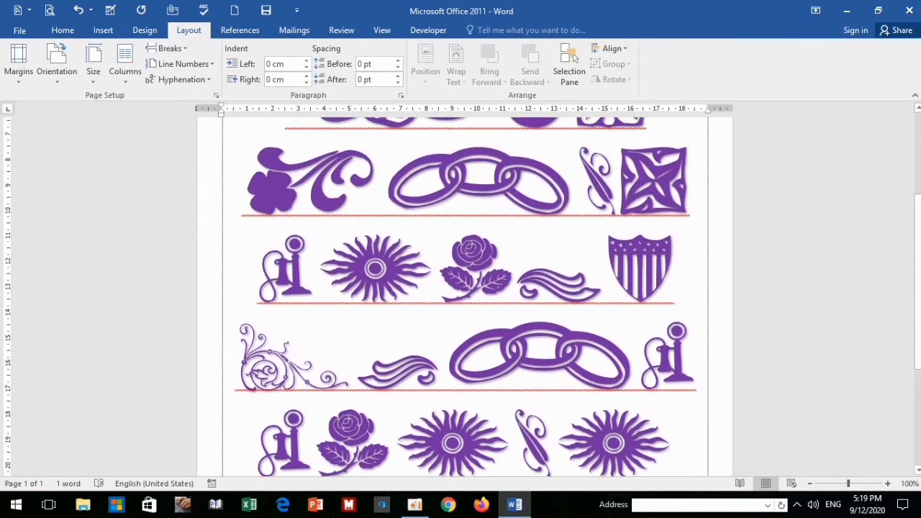
{"action": "key", "text": "ctrl+p"}
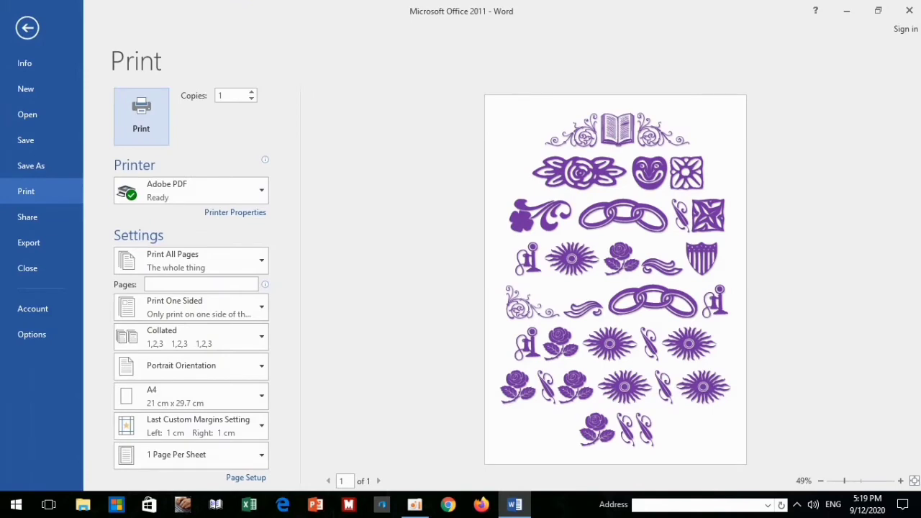
{"action": "key", "text": "Escape"}
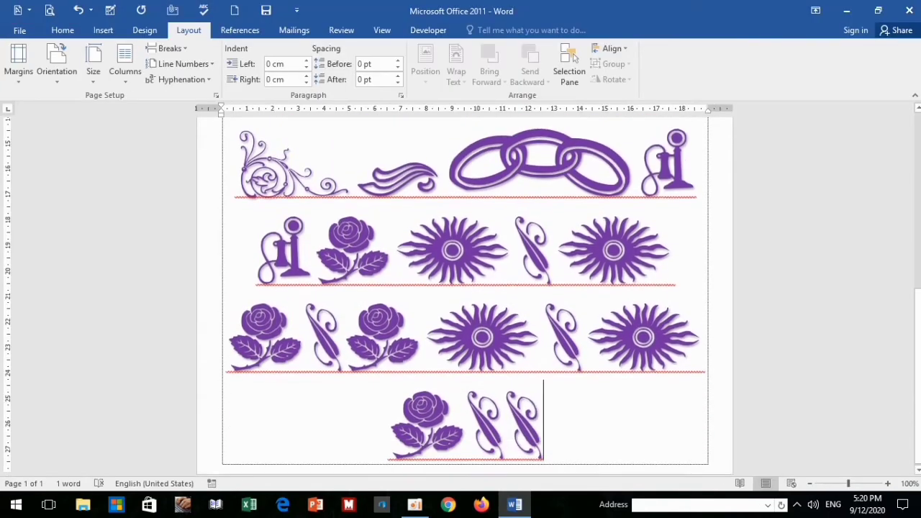
{"action": "scroll", "coordinate": [574, 57], "scroll_direction": "up", "scroll_amount": 1}
{"action": "scroll", "coordinate": [573, 57], "scroll_direction": "up", "scroll_amount": 5}
{"action": "scroll", "coordinate": [574, 57], "scroll_direction": "up", "scroll_amount": 4}
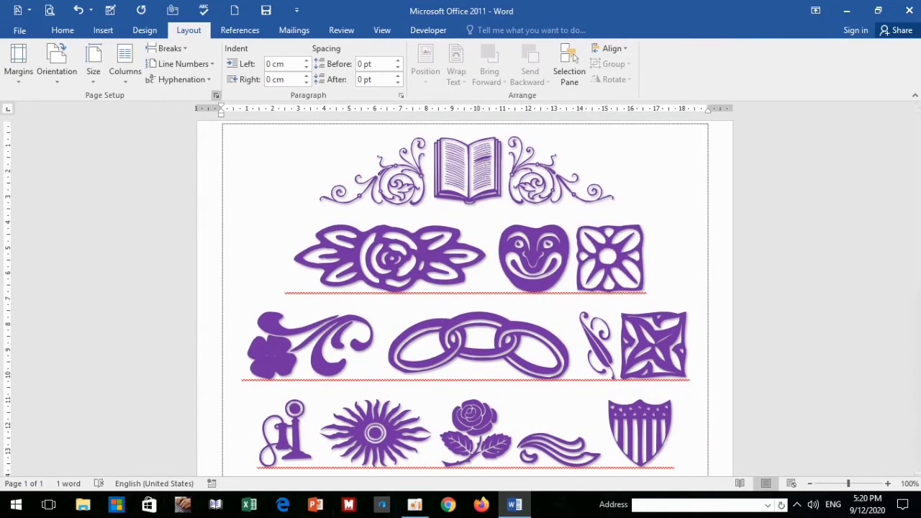
Step: In Page Setup, raise the Top margin to 2.5 cm and begin editing Left
{"action": "left_click", "coordinate": [215, 95]}
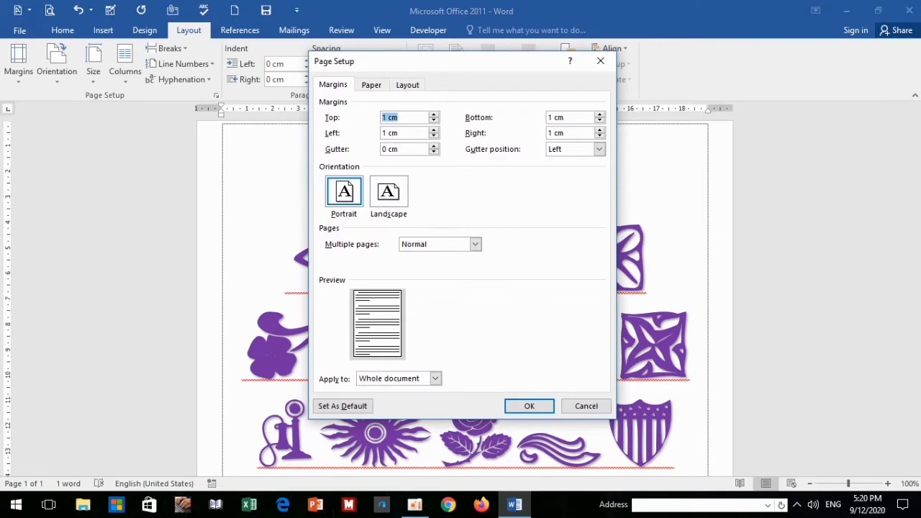
{"action": "key", "text": "Up"}
{"action": "key", "text": "Up"}
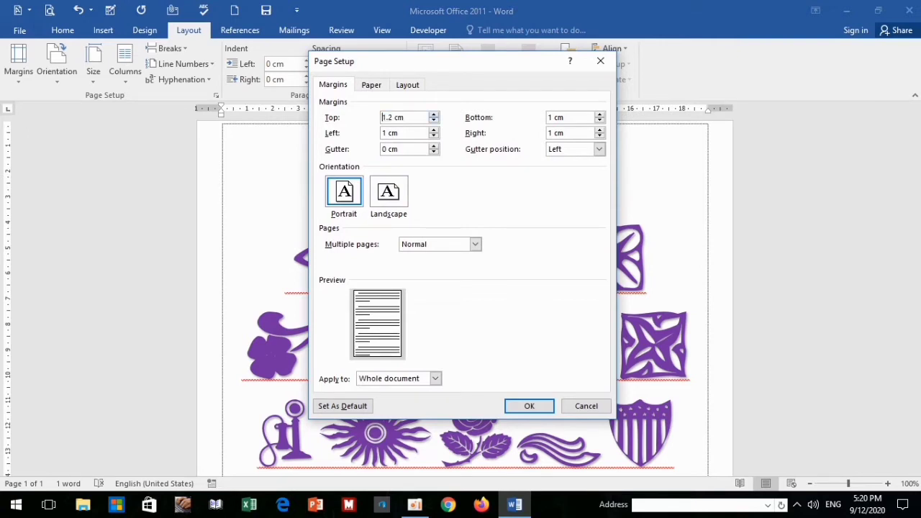
{"action": "key", "text": "Up"}
{"action": "key", "text": "Up"}
{"action": "key", "text": "Up"}
{"action": "key", "text": "Up"}
{"action": "key", "text": "Up"}
{"action": "key", "text": "Up"}
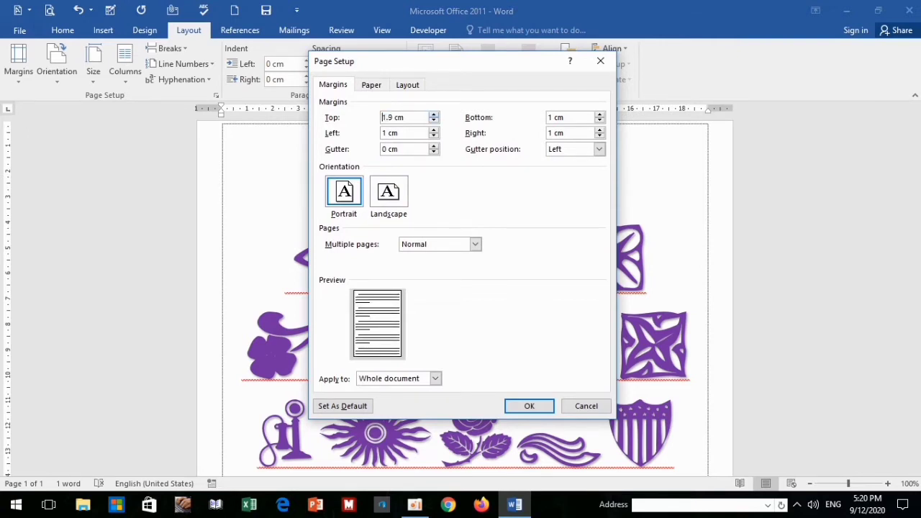
{"action": "key", "text": "Up"}
{"action": "key", "text": "Up"}
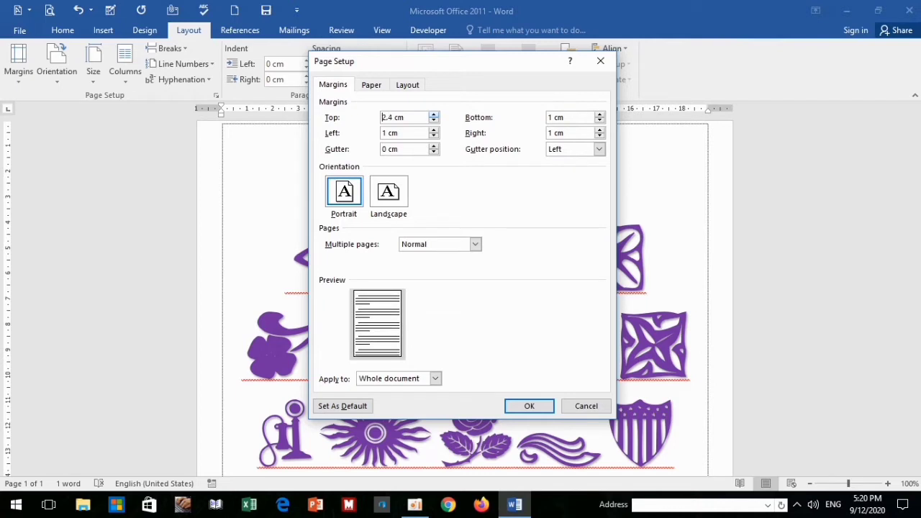
{"action": "key", "text": "Up"}
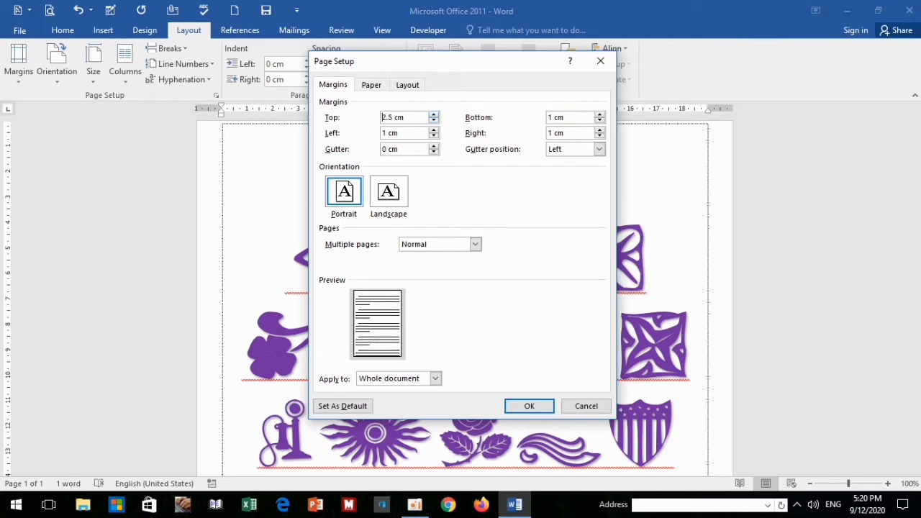
{"action": "left_click", "coordinate": [433, 129]}
{"action": "type", "text": "2"}
Step: Set Left and Bottom to 2.5 cm and Right to 2.1 cm, then preview printing
{"action": "key", "text": "Up"}
{"action": "key", "text": "Up"}
{"action": "left_click", "coordinate": [600, 114]}
{"action": "type", "text": "2"}
{"action": "key", "text": "Up"}
{"action": "key", "text": "Up"}
{"action": "key", "text": "Up"}
{"action": "key", "text": "Up"}
{"action": "left_click", "coordinate": [599, 129]}
{"action": "key", "text": "Up"}
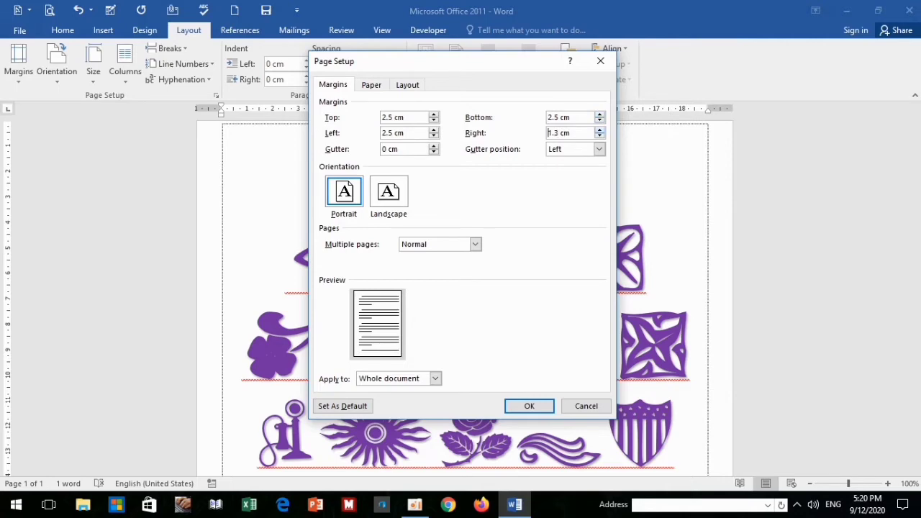
{"action": "key", "text": "Up"}
{"action": "key", "text": "Up"}
{"action": "key", "text": "Up"}
{"action": "key", "text": "Up"}
{"action": "key", "text": "Up"}
{"action": "key", "text": "Up"}
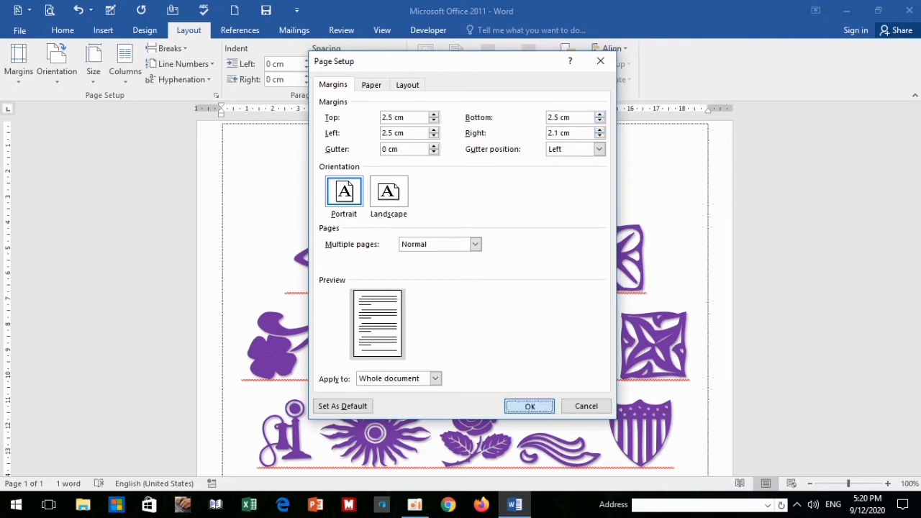
{"action": "key", "text": "Return"}
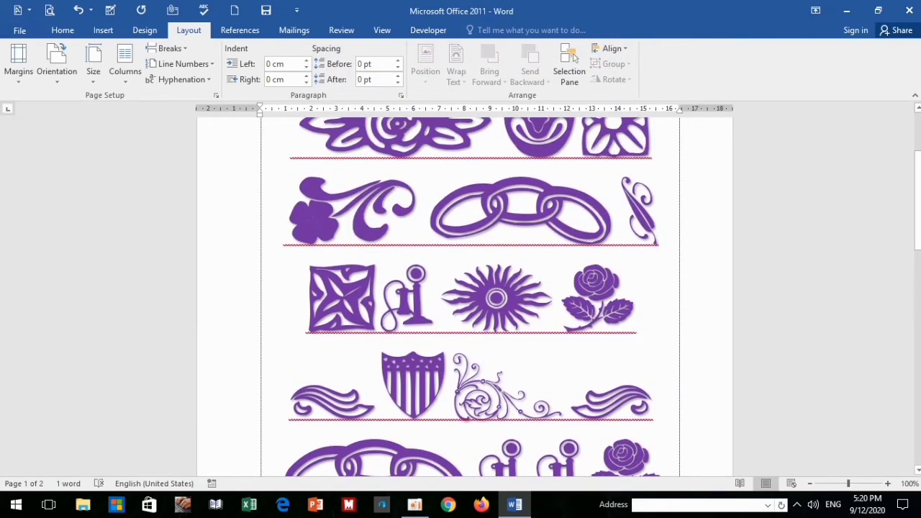
{"action": "key", "text": "ctrl+p"}
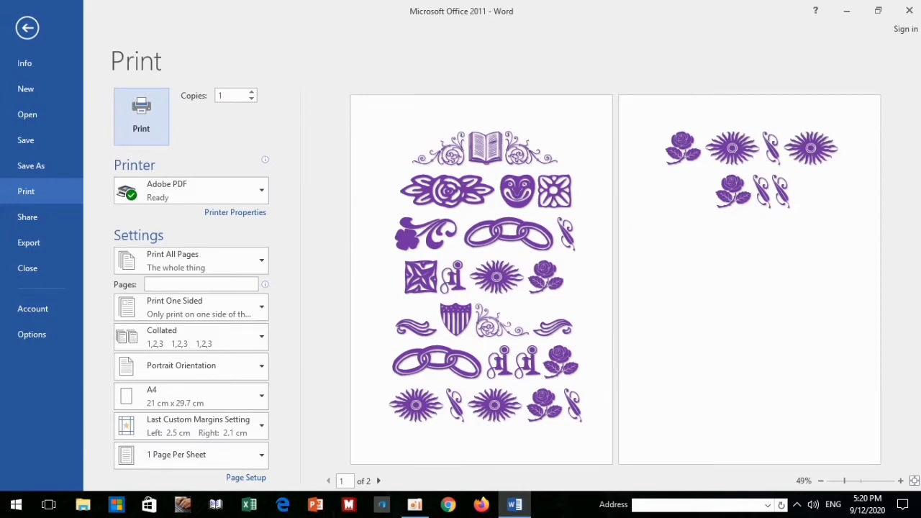
Step: Close the print preview and return to the top of the document
{"action": "left_click", "coordinate": [27, 27]}
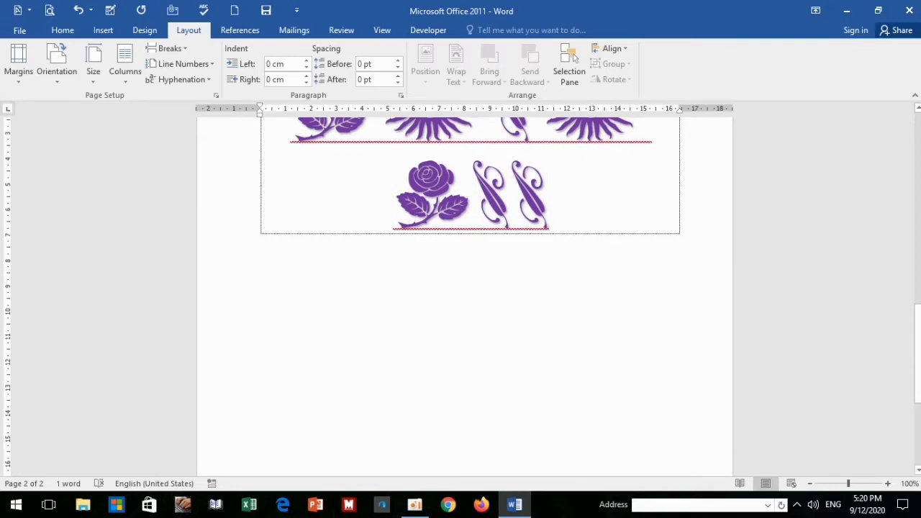
{"action": "scroll", "coordinate": [464, 295], "scroll_direction": "up", "scroll_amount": 4}
{"action": "scroll", "coordinate": [464, 295], "scroll_direction": "up", "scroll_amount": 6}
{"action": "scroll", "coordinate": [465, 295], "scroll_direction": "up", "scroll_amount": 1}
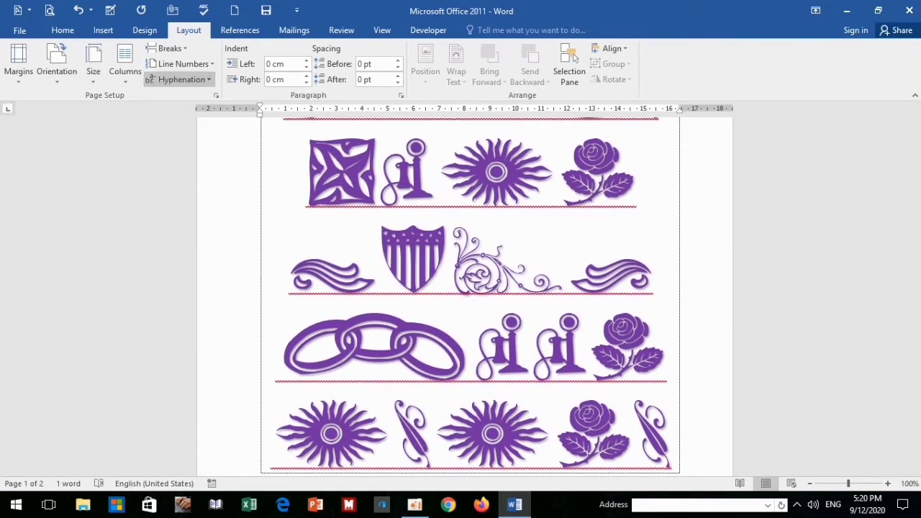
Step: Apply the Narrow margin preset to the page
{"action": "left_click", "coordinate": [19, 65]}
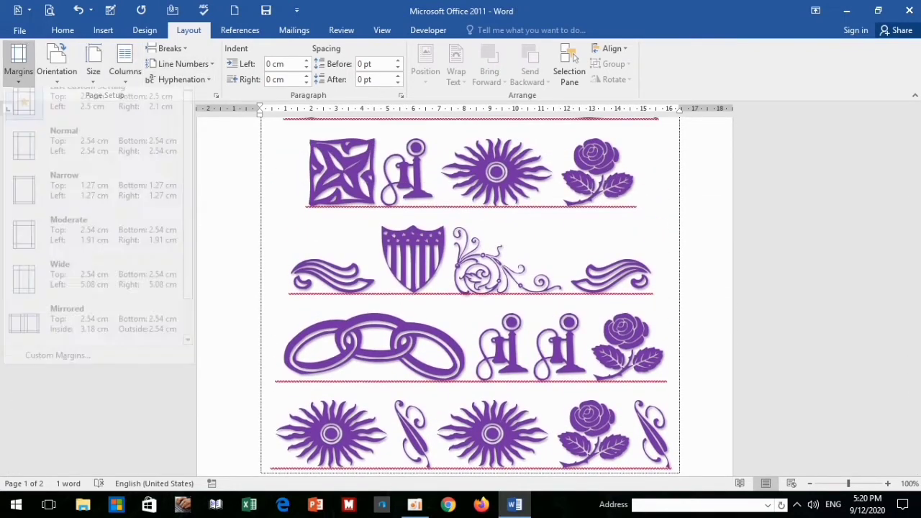
{"action": "left_click", "coordinate": [93, 194]}
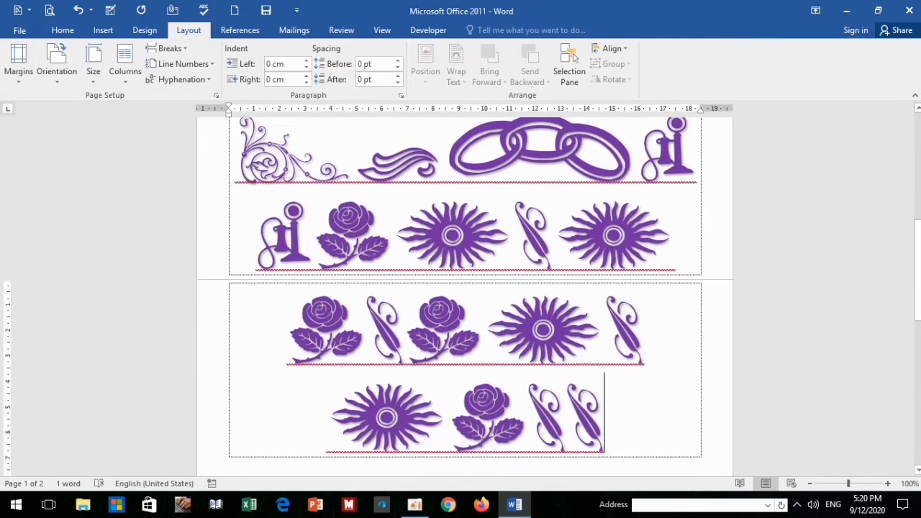
{"action": "scroll", "coordinate": [464, 295], "scroll_direction": "down", "scroll_amount": 3}
{"action": "scroll", "coordinate": [464, 295], "scroll_direction": "down", "scroll_amount": 3}
{"action": "scroll", "coordinate": [464, 295], "scroll_direction": "up", "scroll_amount": 1}
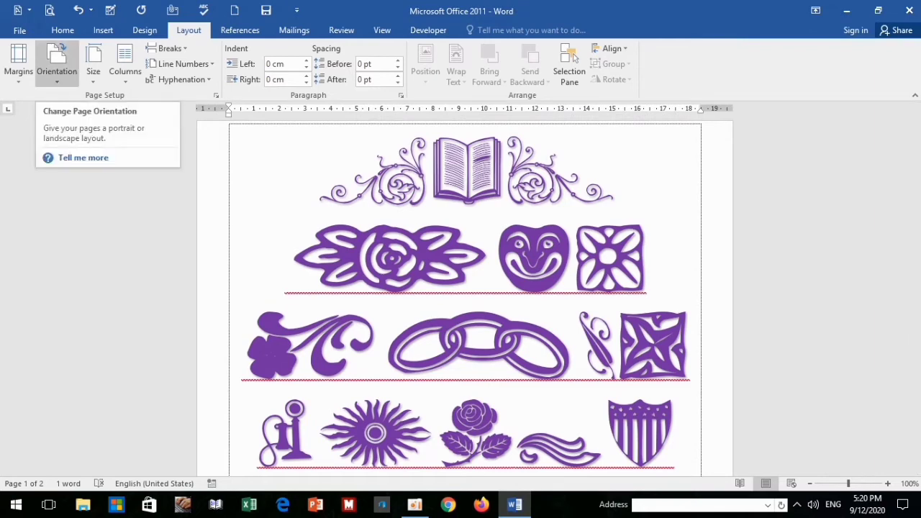
Step: Switch the page orientation to Landscape
{"action": "left_click", "coordinate": [57, 63]}
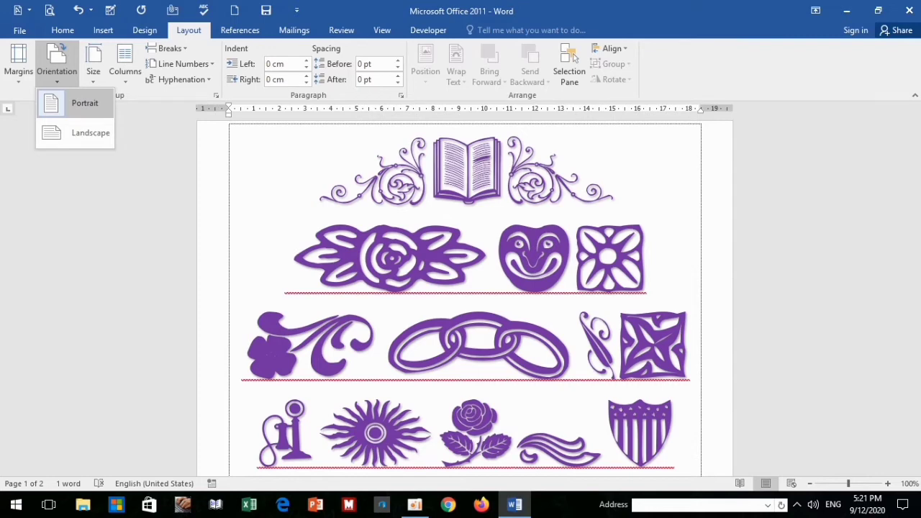
{"action": "left_click", "coordinate": [85, 103]}
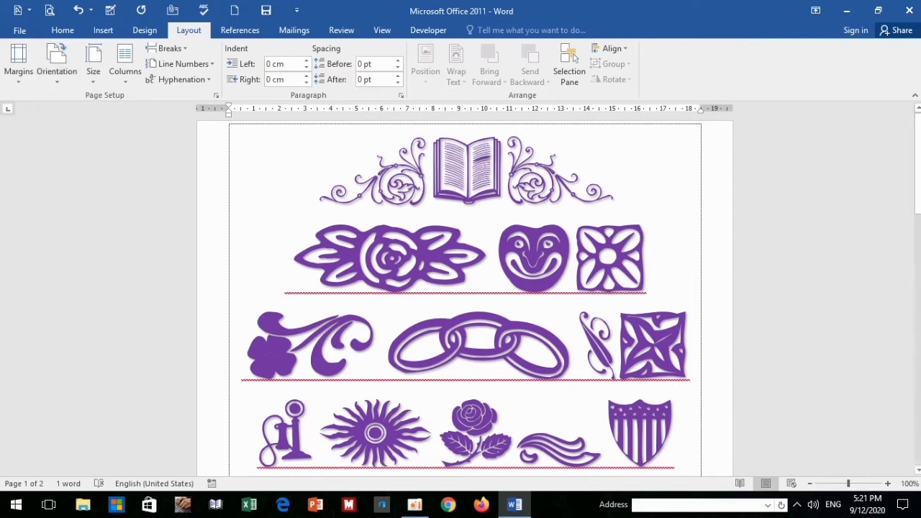
{"action": "left_click", "coordinate": [57, 64]}
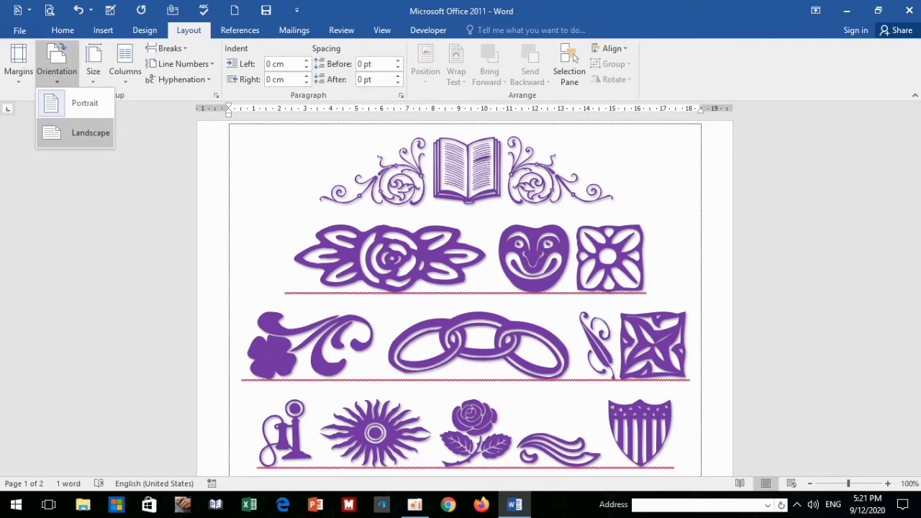
{"action": "left_click", "coordinate": [85, 132]}
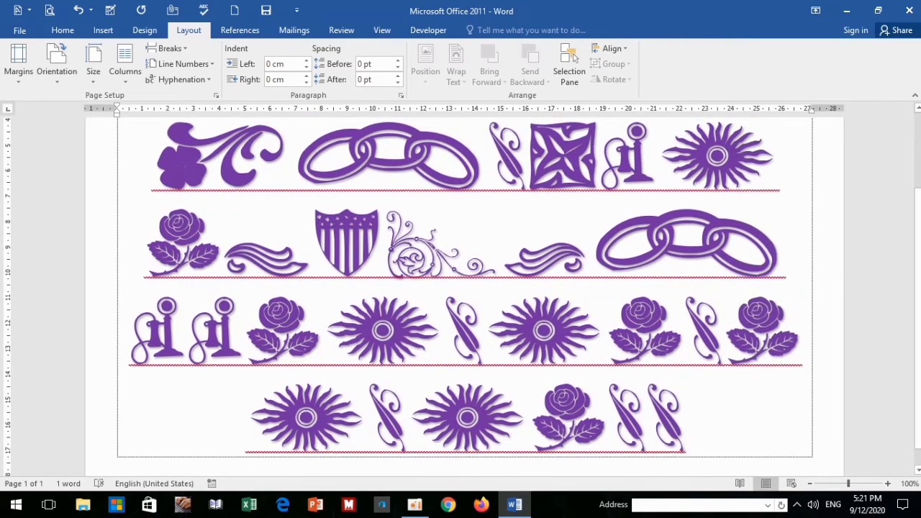
{"action": "scroll", "coordinate": [461, 288], "scroll_direction": "down", "scroll_amount": 3}
{"action": "scroll", "coordinate": [461, 288], "scroll_direction": "up", "scroll_amount": 3}
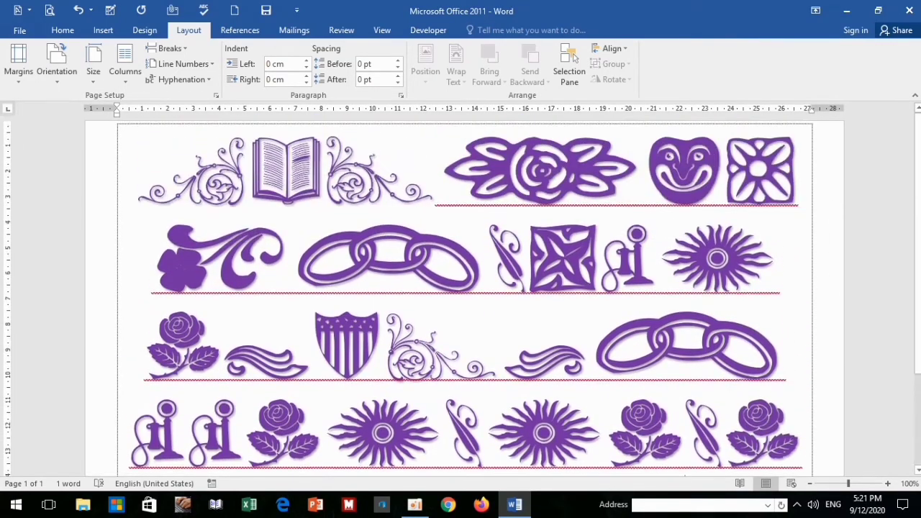
Step: Keep the paper size at A4
{"action": "left_click", "coordinate": [93, 68]}
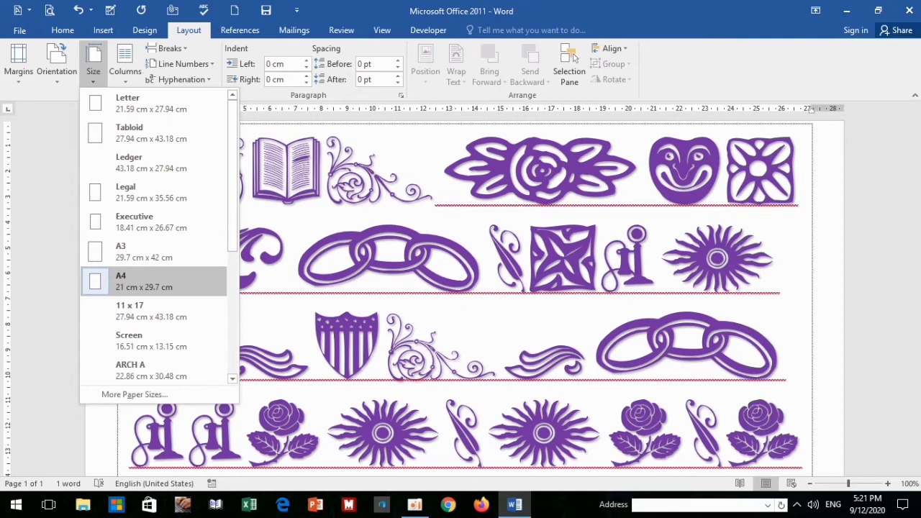
{"action": "left_click", "coordinate": [144, 281]}
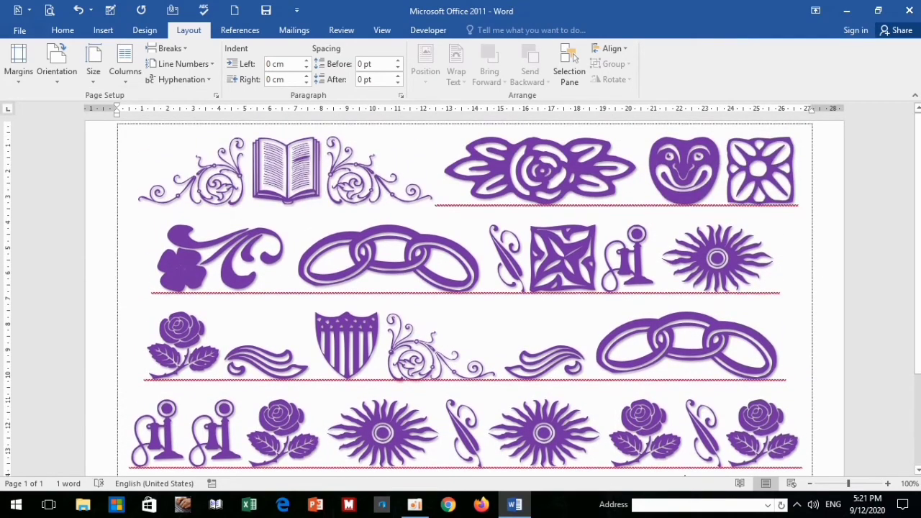
{"action": "left_click", "coordinate": [125, 65]}
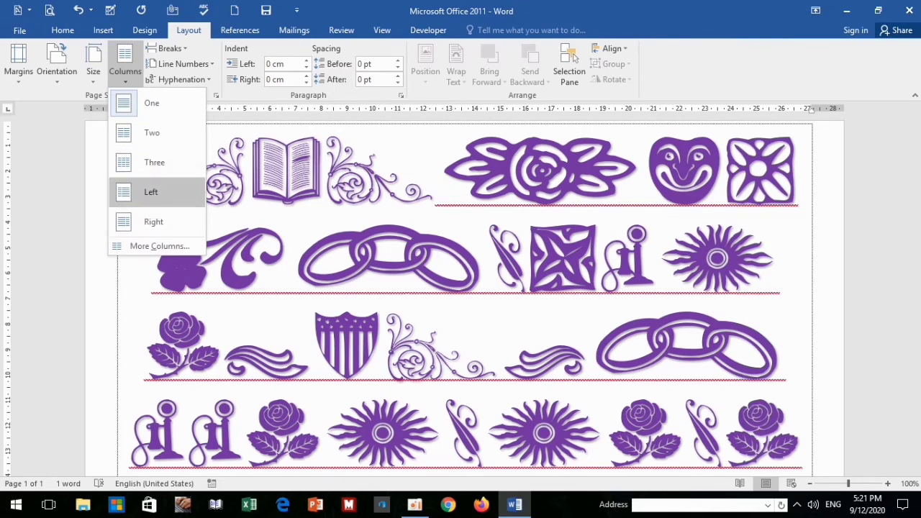
Step: Try Three, One, Two, then Three column layouts for the clip-art rows
{"action": "left_click", "coordinate": [155, 162]}
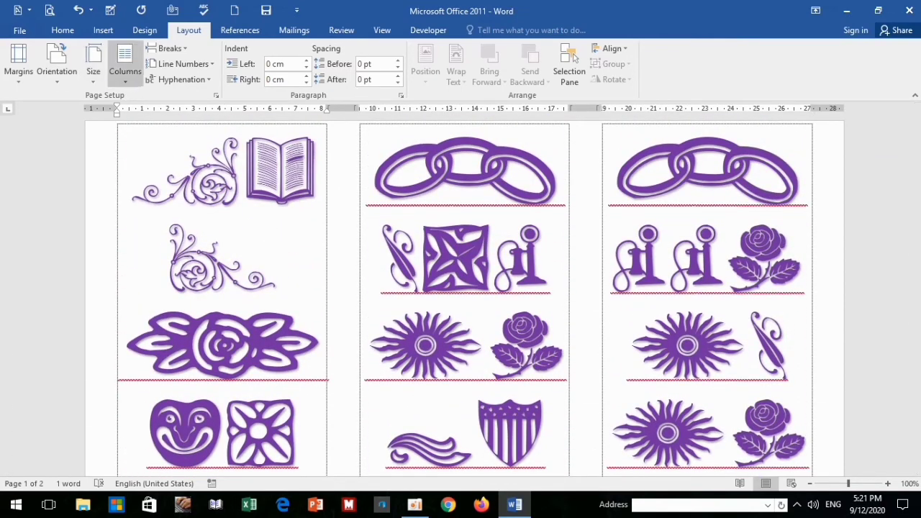
{"action": "left_click", "coordinate": [125, 68]}
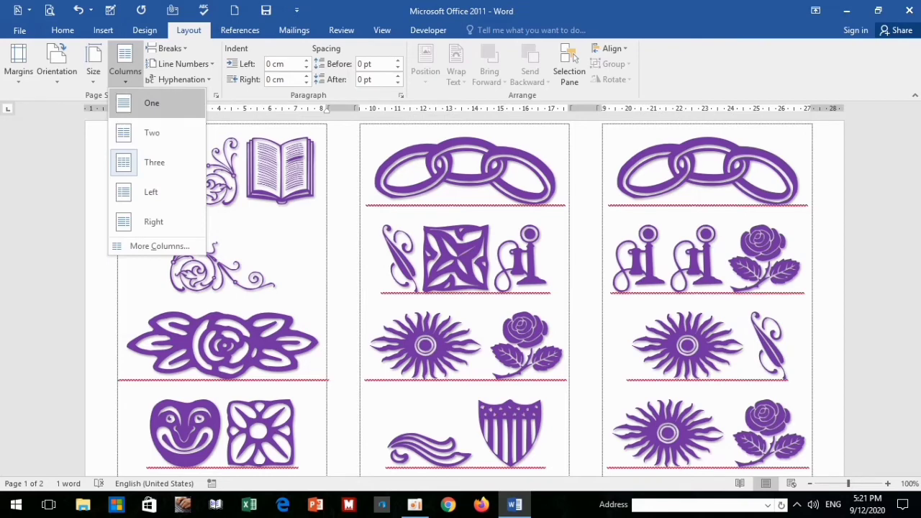
{"action": "left_click", "coordinate": [144, 99]}
{"action": "left_click", "coordinate": [125, 68]}
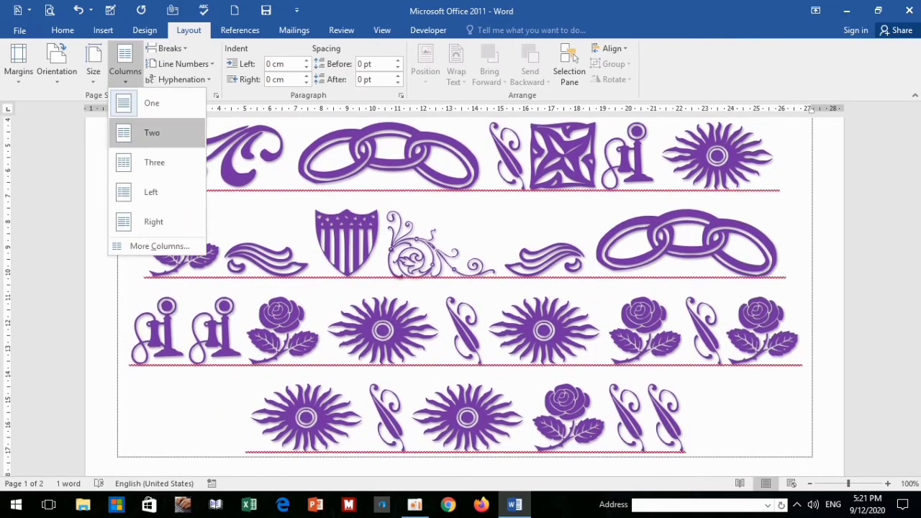
{"action": "left_click", "coordinate": [152, 133]}
{"action": "left_click", "coordinate": [125, 68]}
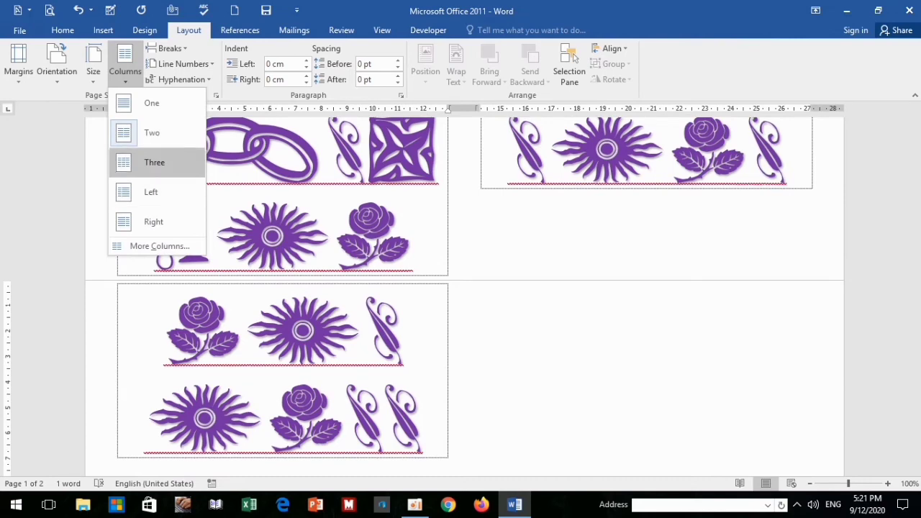
{"action": "left_click", "coordinate": [154, 162]}
{"action": "scroll", "coordinate": [144, 216], "scroll_direction": "up", "scroll_amount": 3}
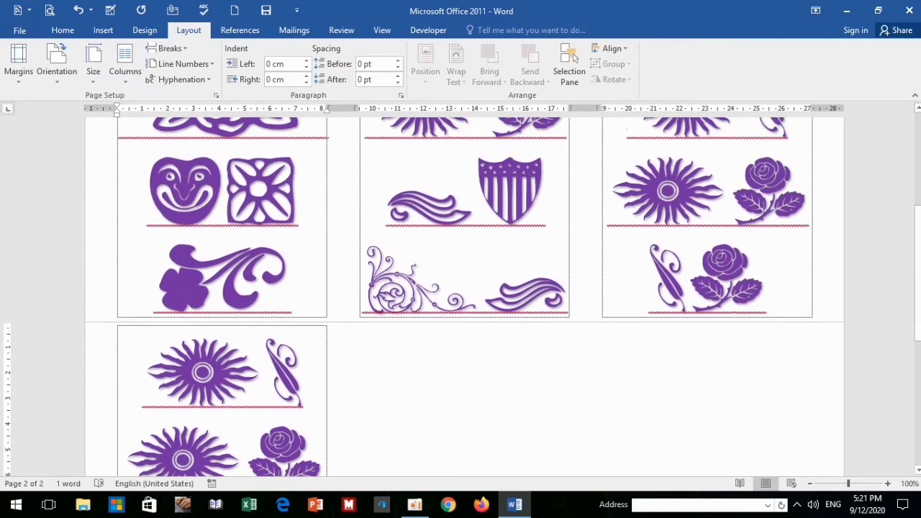
Step: Try the Left column layout, then settle on the Right layout
{"action": "left_click", "coordinate": [125, 69]}
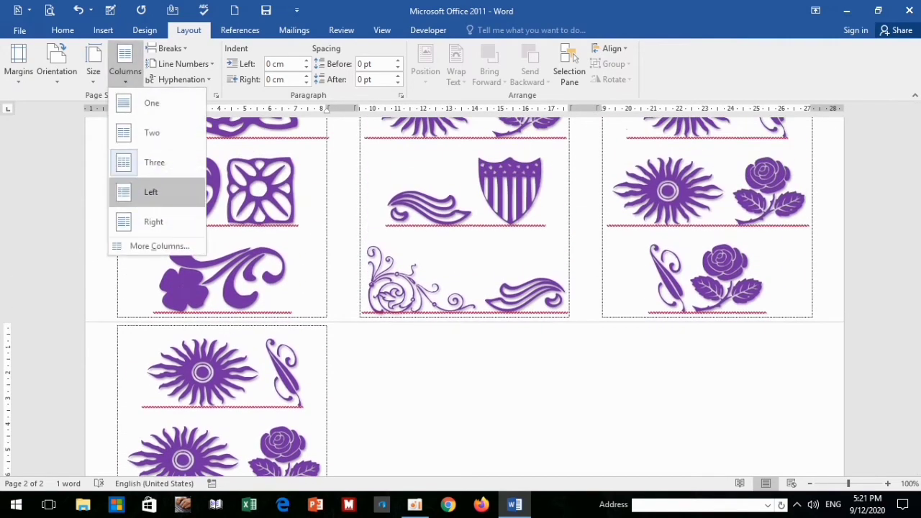
{"action": "left_click", "coordinate": [152, 192]}
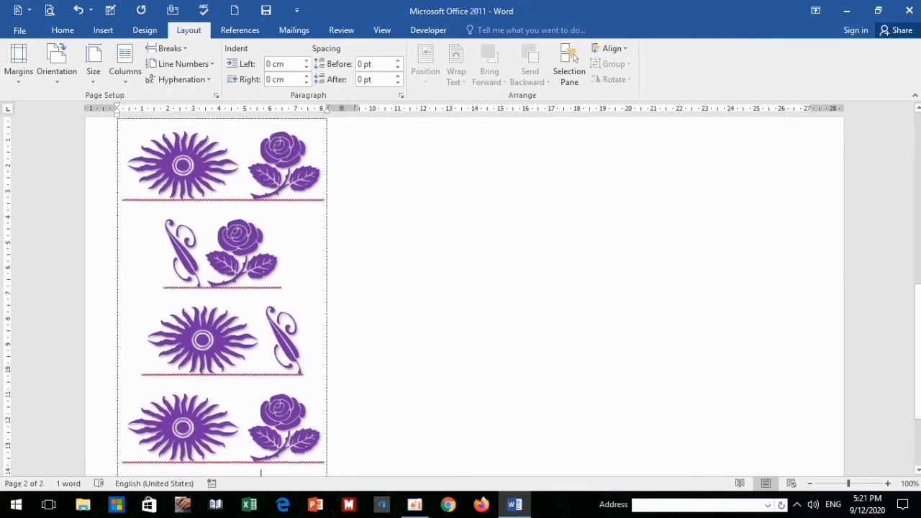
{"action": "scroll", "coordinate": [460, 295], "scroll_direction": "up", "scroll_amount": 3}
{"action": "scroll", "coordinate": [461, 295], "scroll_direction": "up", "scroll_amount": 2}
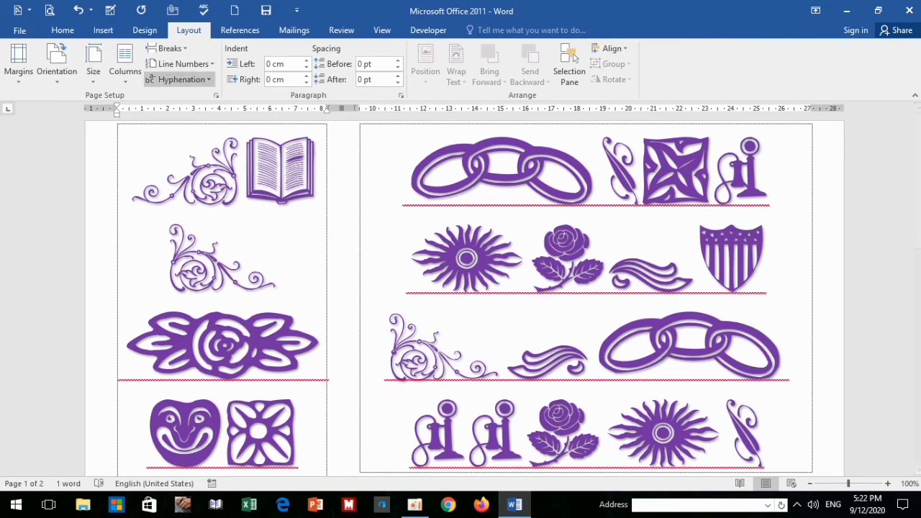
{"action": "left_click", "coordinate": [125, 71]}
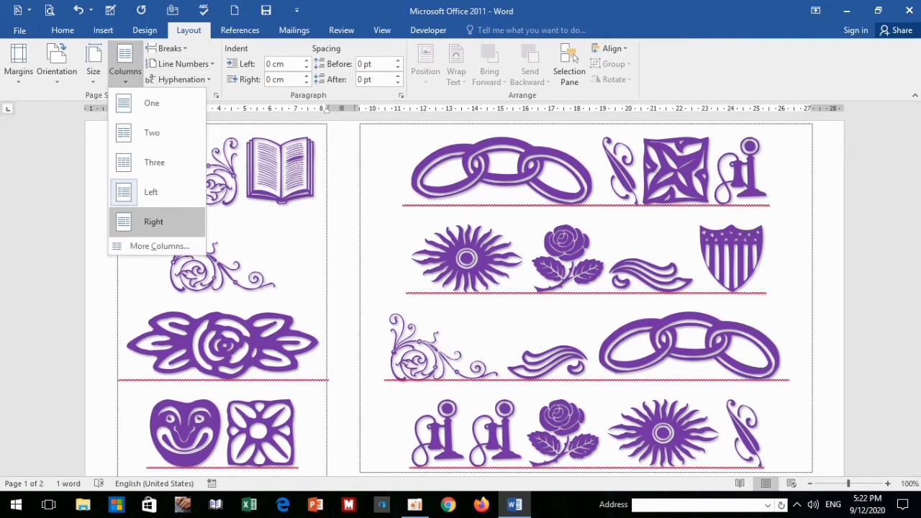
{"action": "left_click", "coordinate": [152, 222]}
{"action": "scroll", "coordinate": [460, 295], "scroll_direction": "up", "scroll_amount": 4}
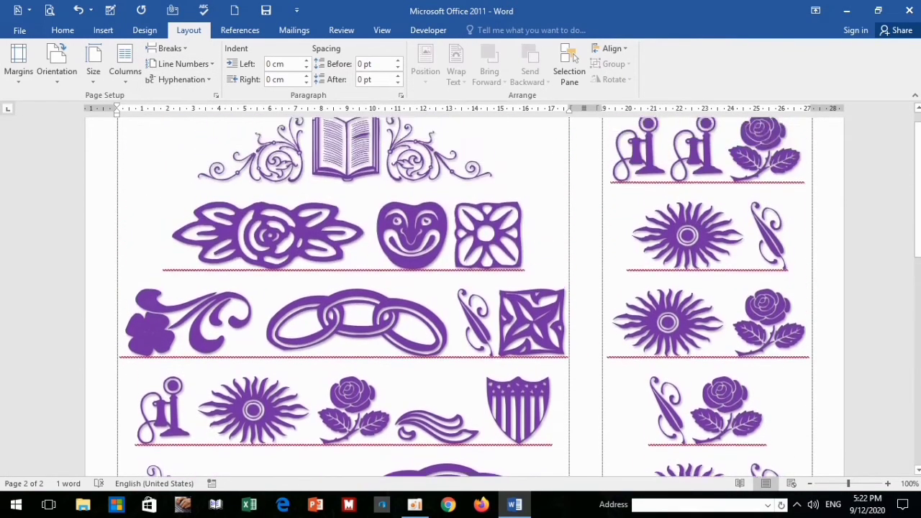
{"action": "scroll", "coordinate": [461, 295], "scroll_direction": "up", "scroll_amount": 1}
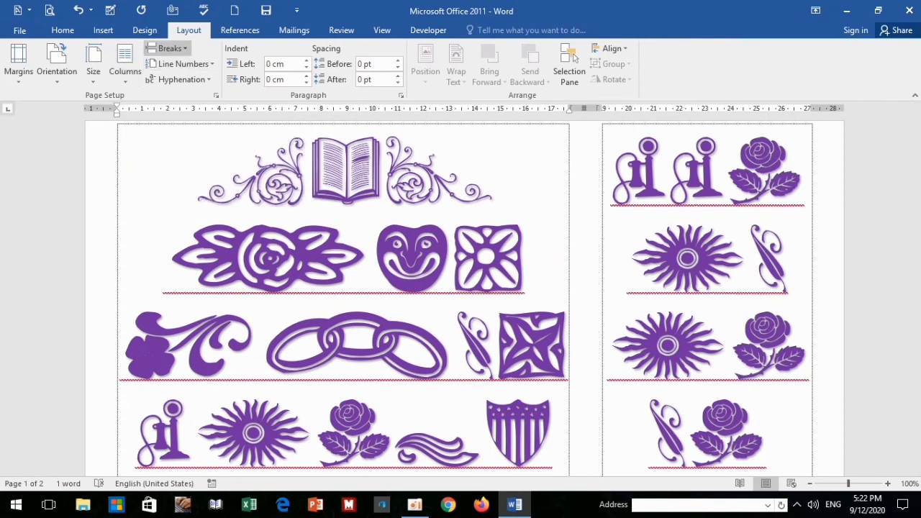
{"action": "left_click", "coordinate": [170, 48]}
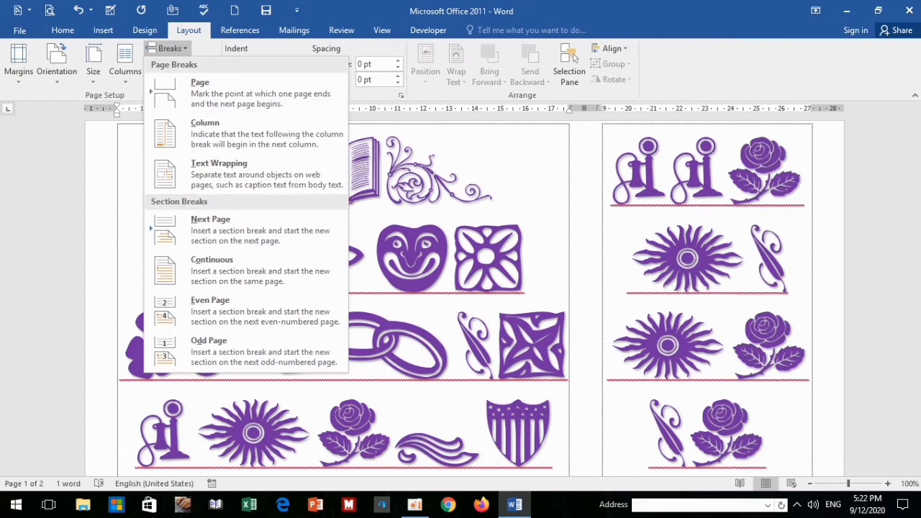
{"action": "key", "text": "Escape"}
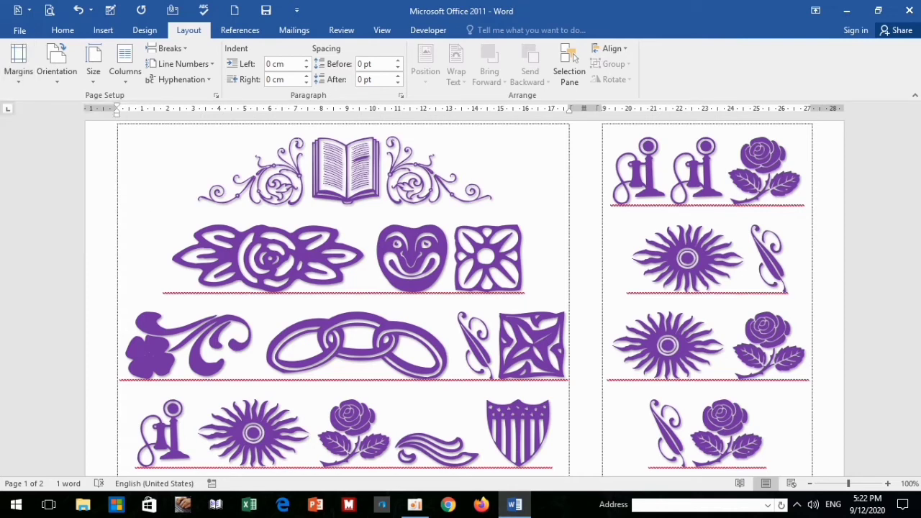
Step: Open and close Page Setup, check Margins and Orientation, then show the paper sizes
{"action": "left_click", "coordinate": [215, 95]}
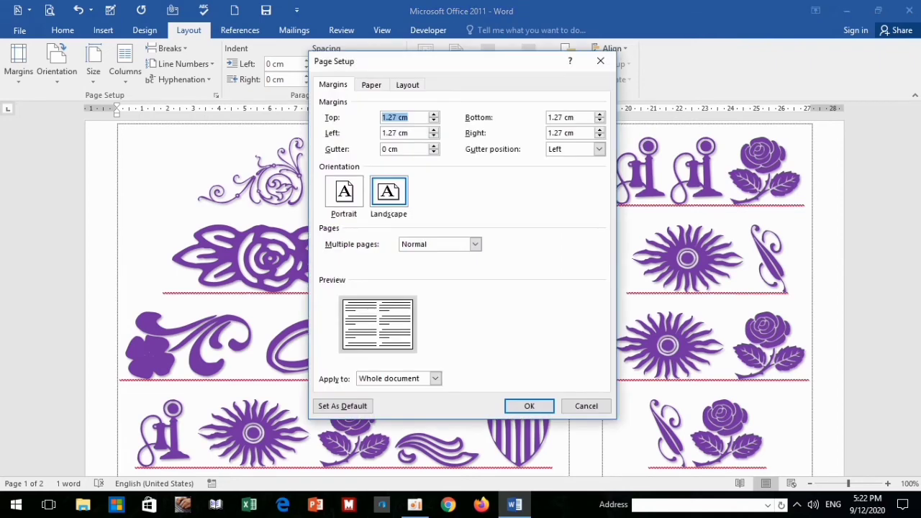
{"action": "left_click", "coordinate": [600, 60]}
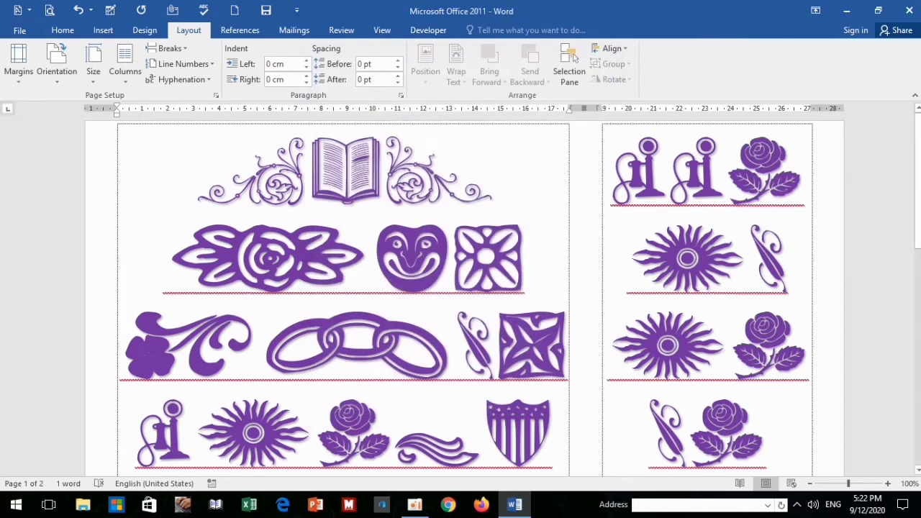
{"action": "left_click", "coordinate": [18, 63]}
{"action": "left_click", "coordinate": [57, 63]}
{"action": "left_click", "coordinate": [57, 64]}
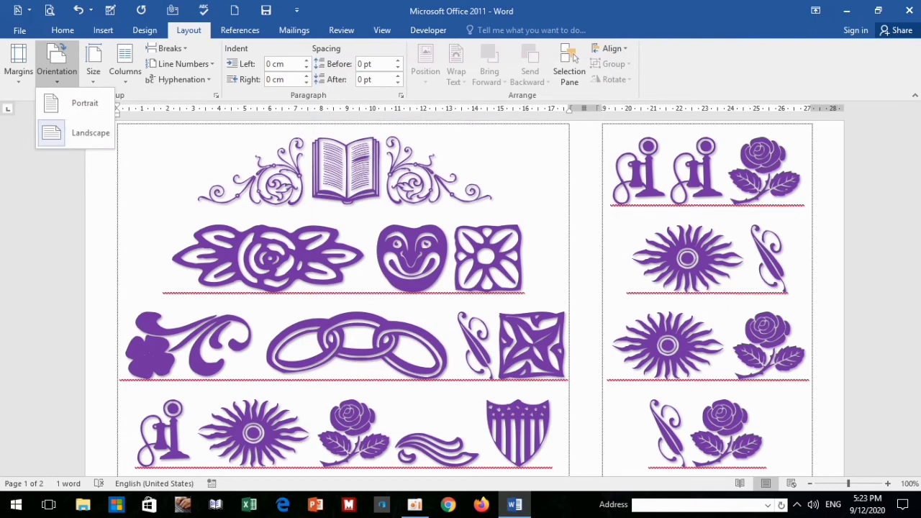
{"action": "left_click", "coordinate": [93, 63]}
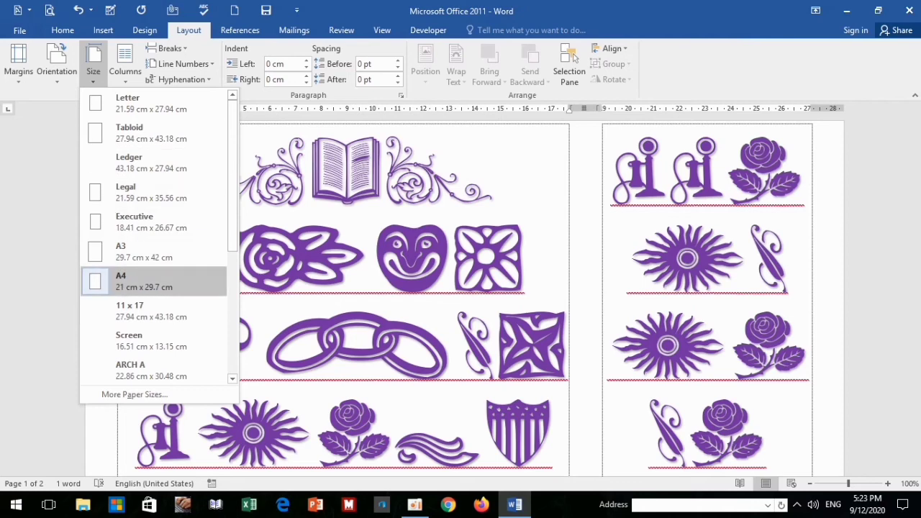
Step: Choose A4 paper, dismiss the margin warning, and show the Design options
{"action": "left_click", "coordinate": [144, 280]}
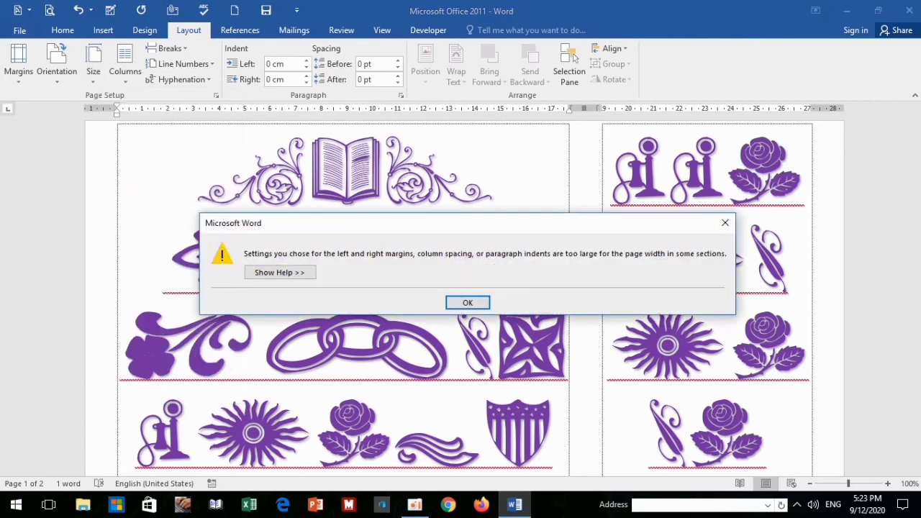
{"action": "left_click", "coordinate": [724, 223]}
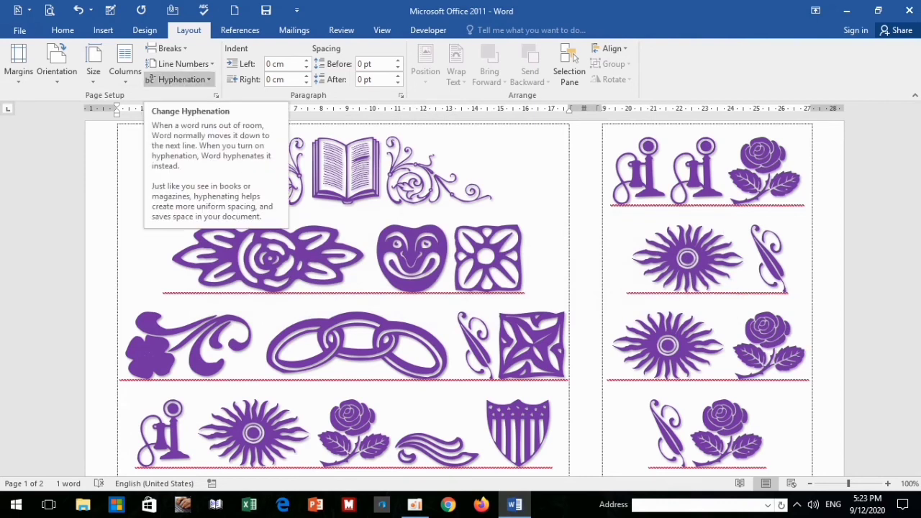
{"action": "left_click", "coordinate": [144, 30]}
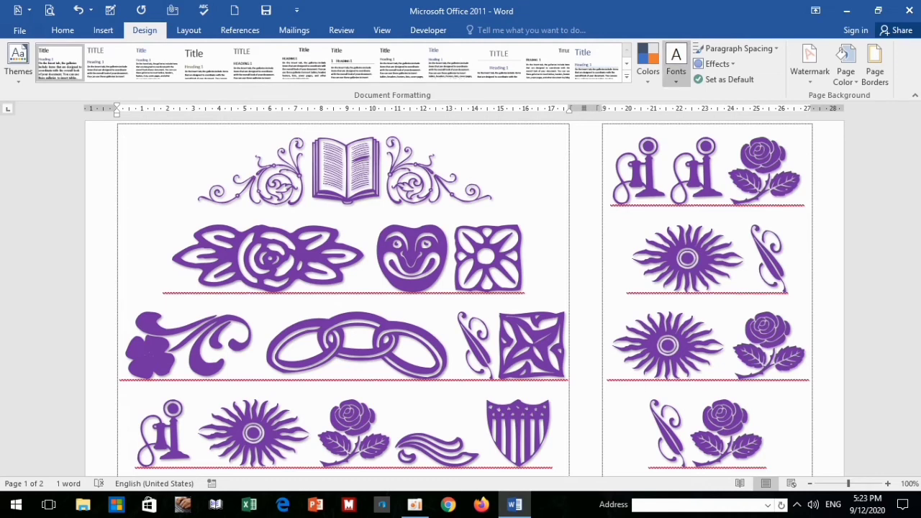
{"action": "left_click", "coordinate": [675, 65]}
{"action": "key", "text": "Escape"}
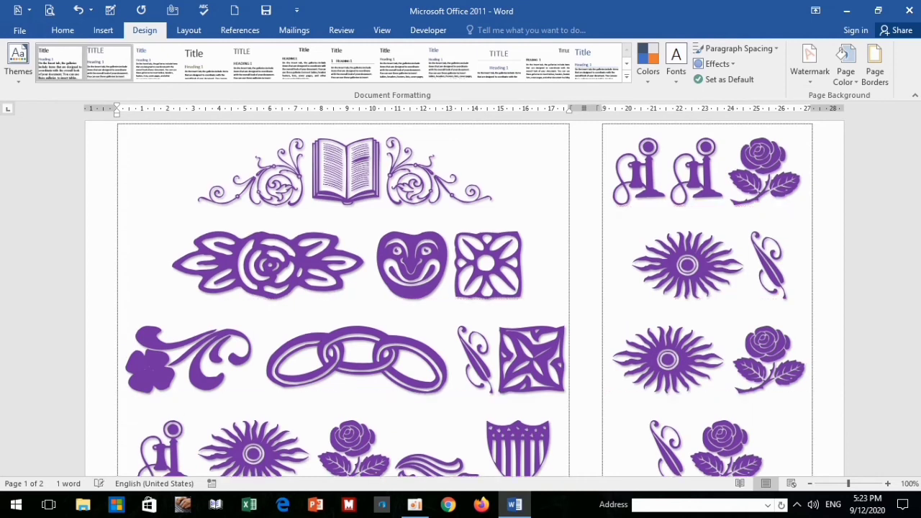
{"action": "left_click", "coordinate": [108, 61]}
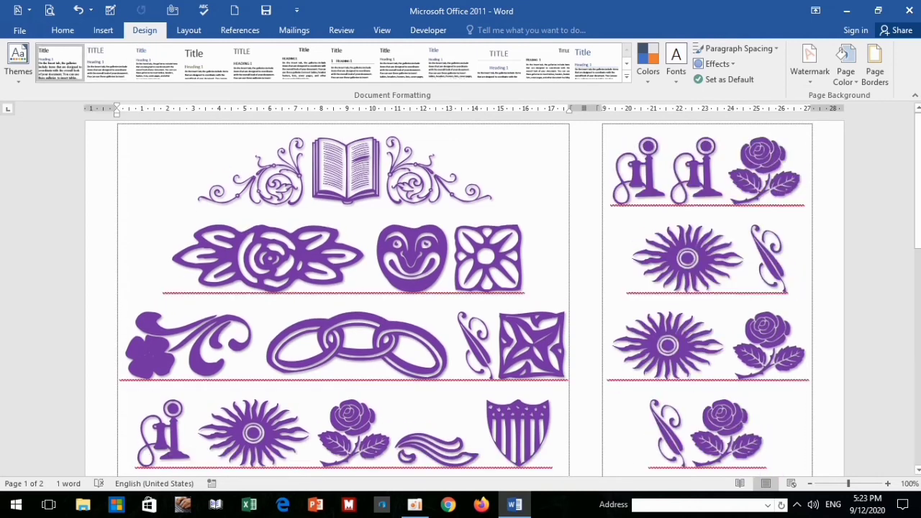